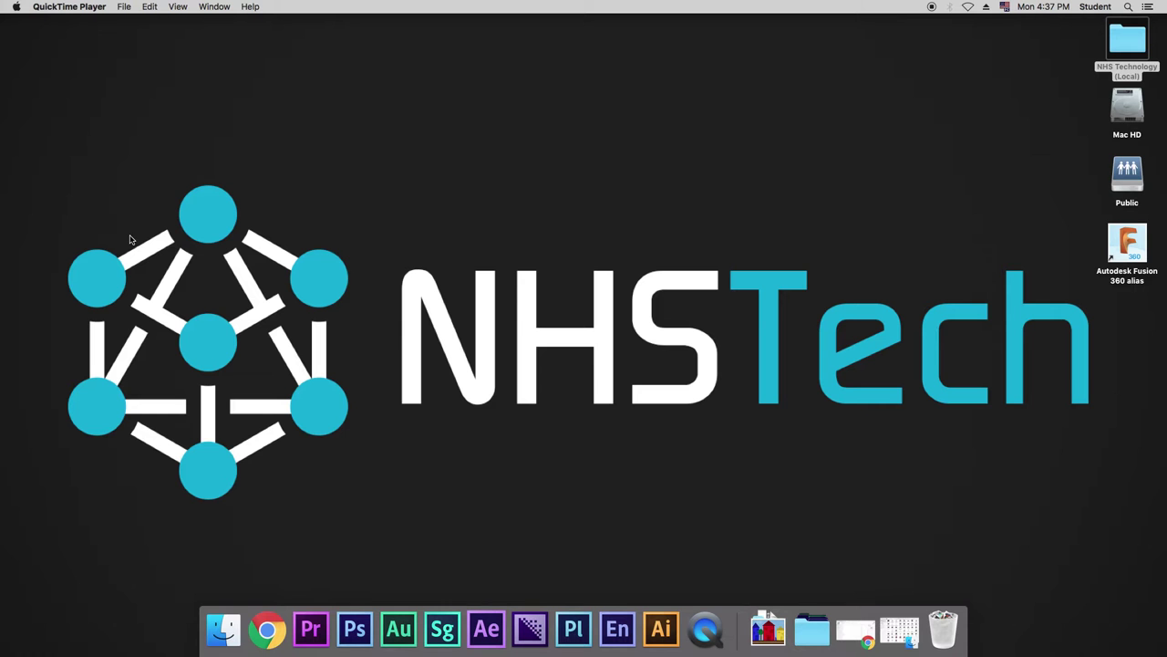
Step: Show NHS Technology (NAS) in Finder and open NHS Technology (Local) in a second window
left_click(228, 629)
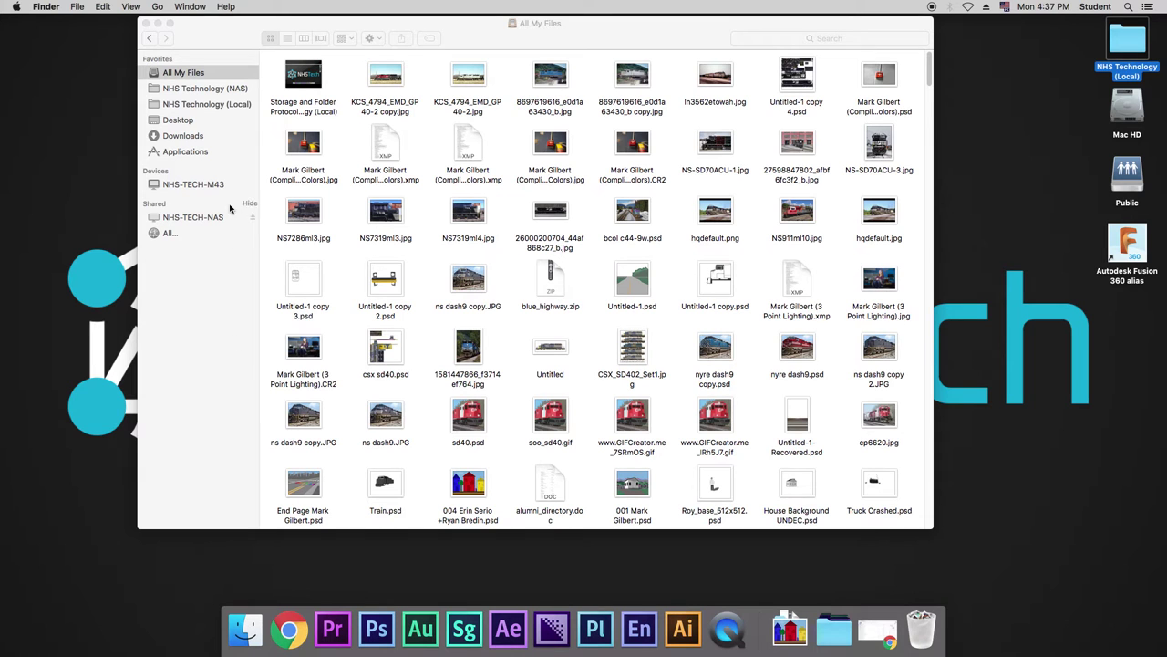
left_click(215, 91)
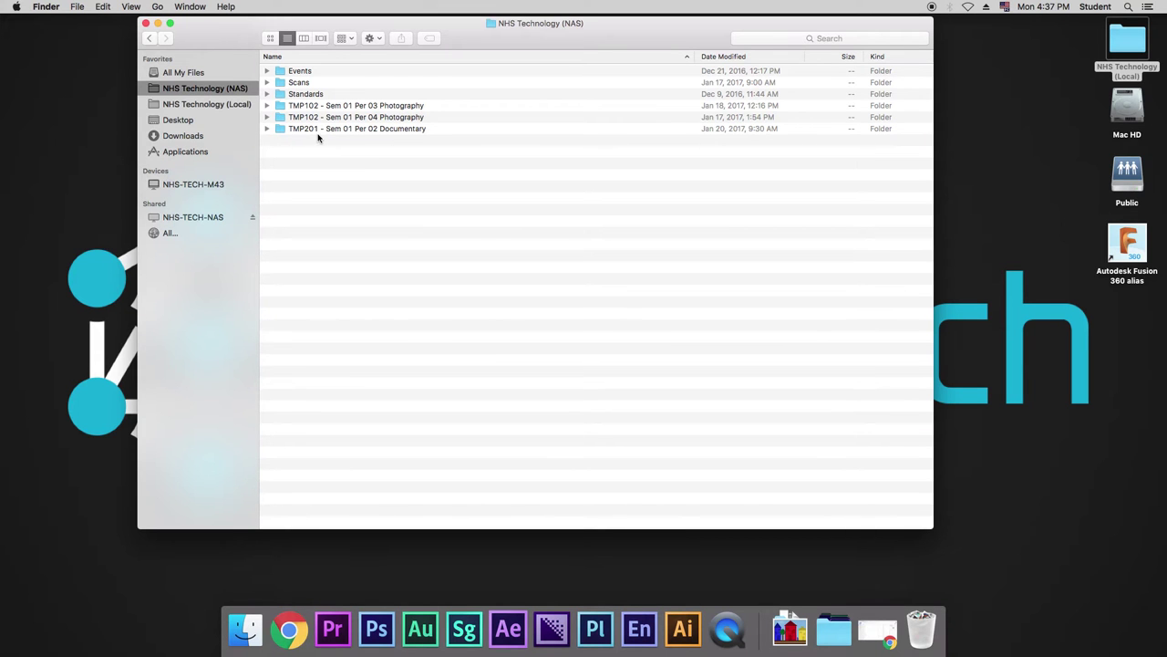
double_click(1131, 45)
Step: Arrange both windows, widen the Local column, and open the NAS's TMP102 - Sem 01 Per 04 Photography folder
left_click_drag(507, 71, 727, 6)
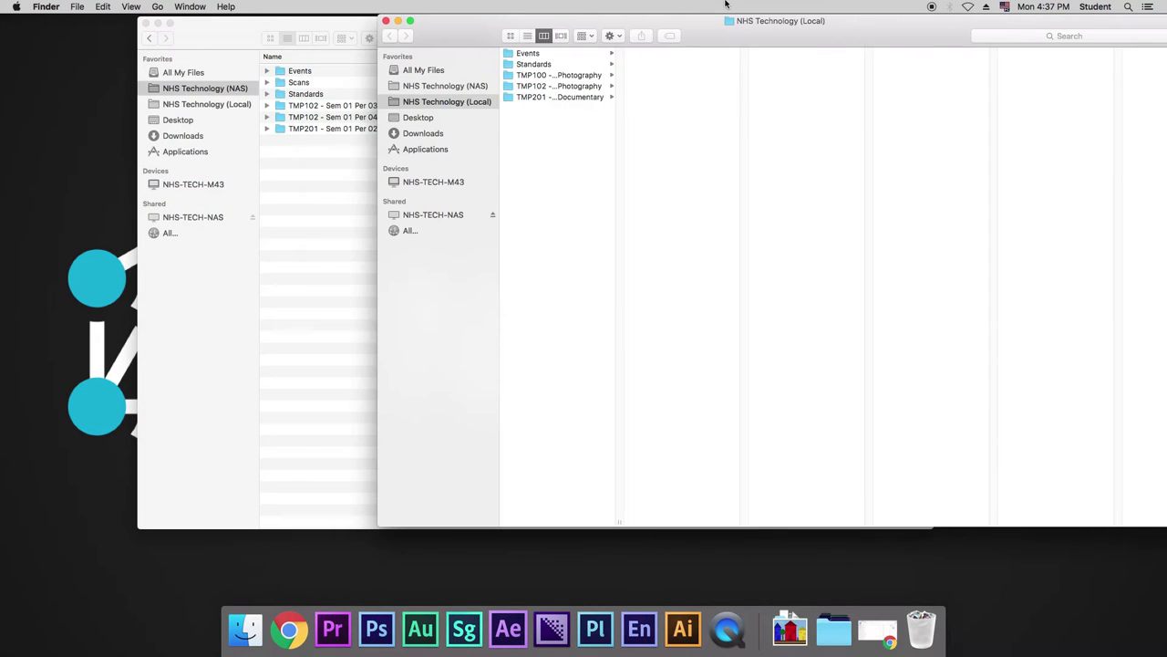
left_click_drag(244, 28, 198, 24)
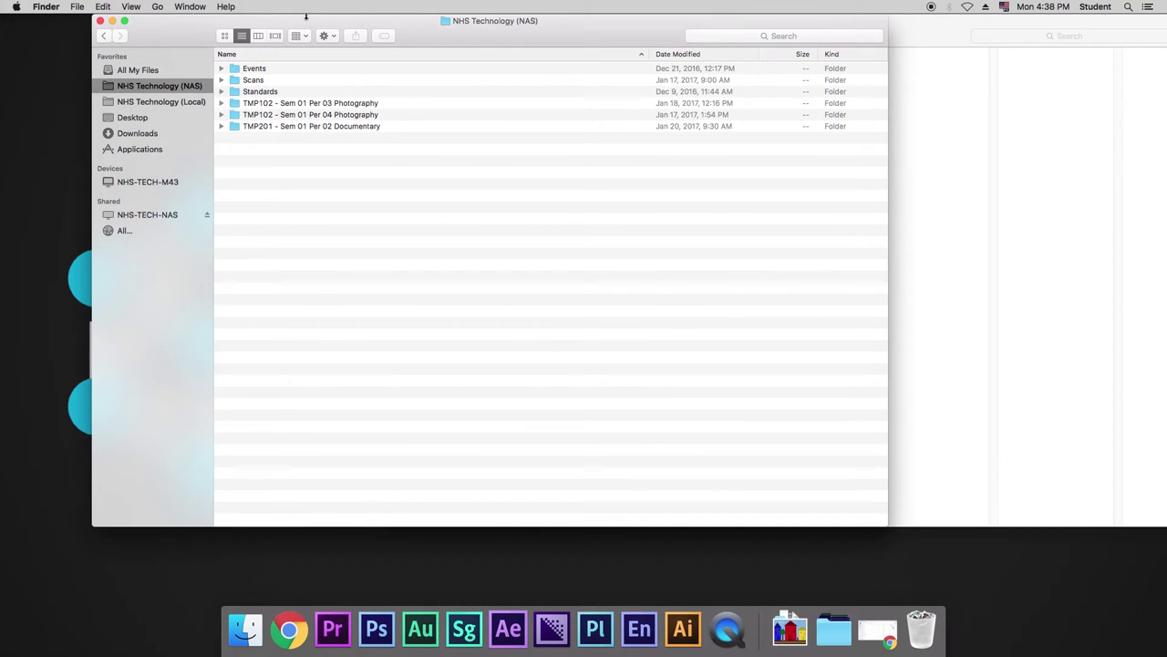
left_click(938, 36)
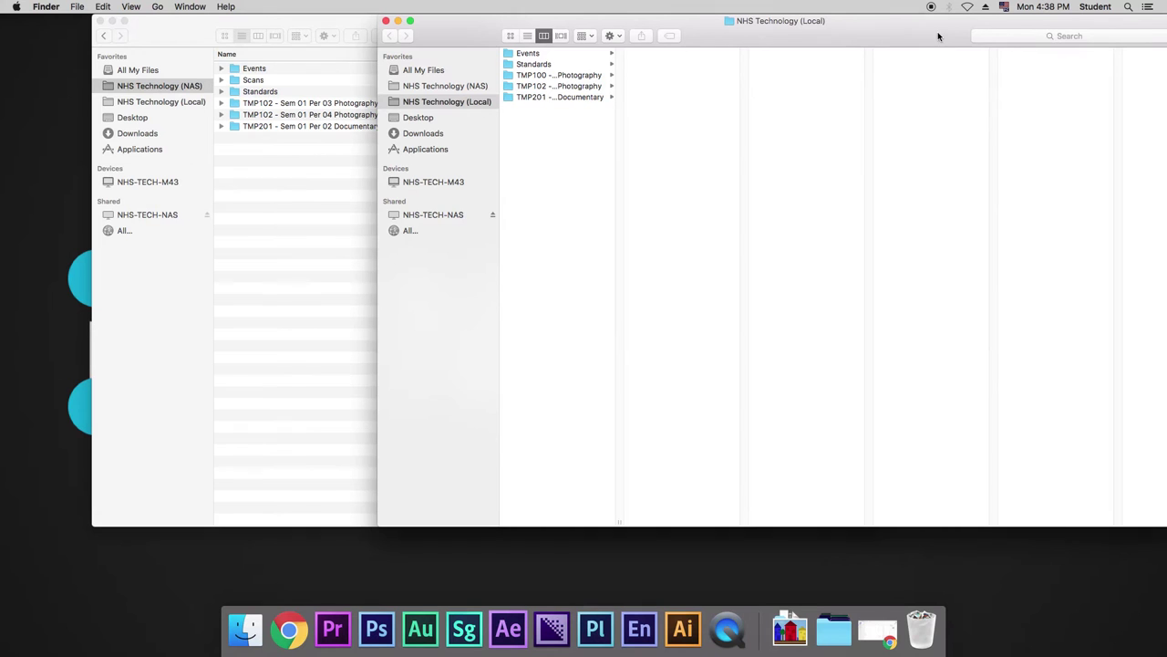
left_click_drag(619, 522, 694, 524)
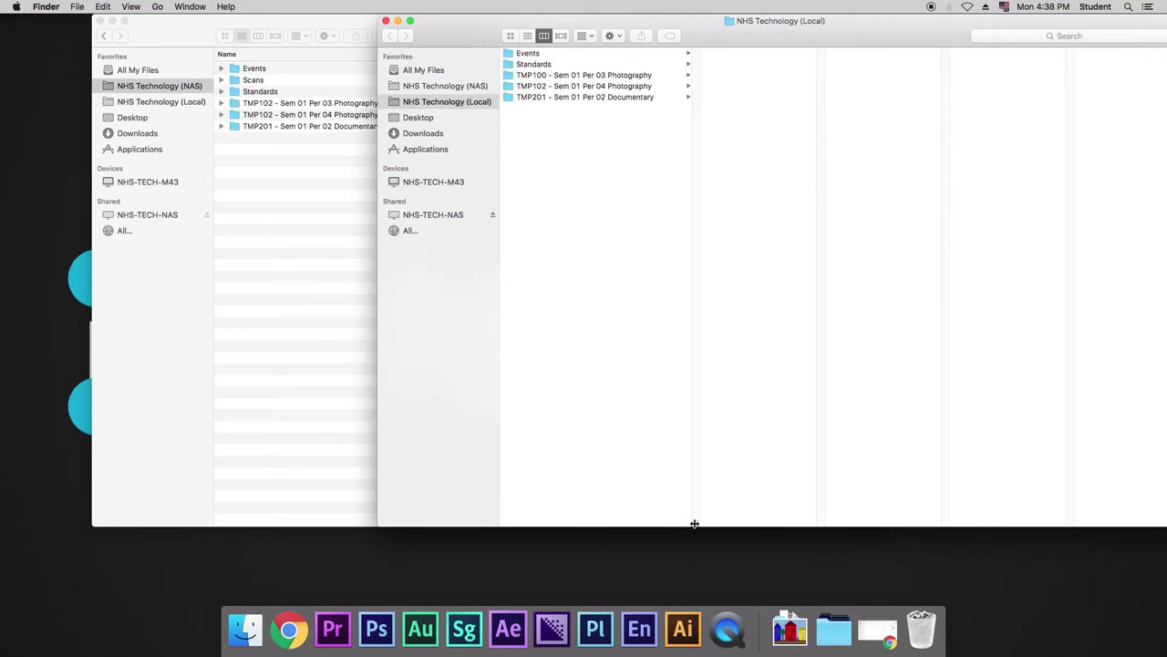
left_click(309, 215)
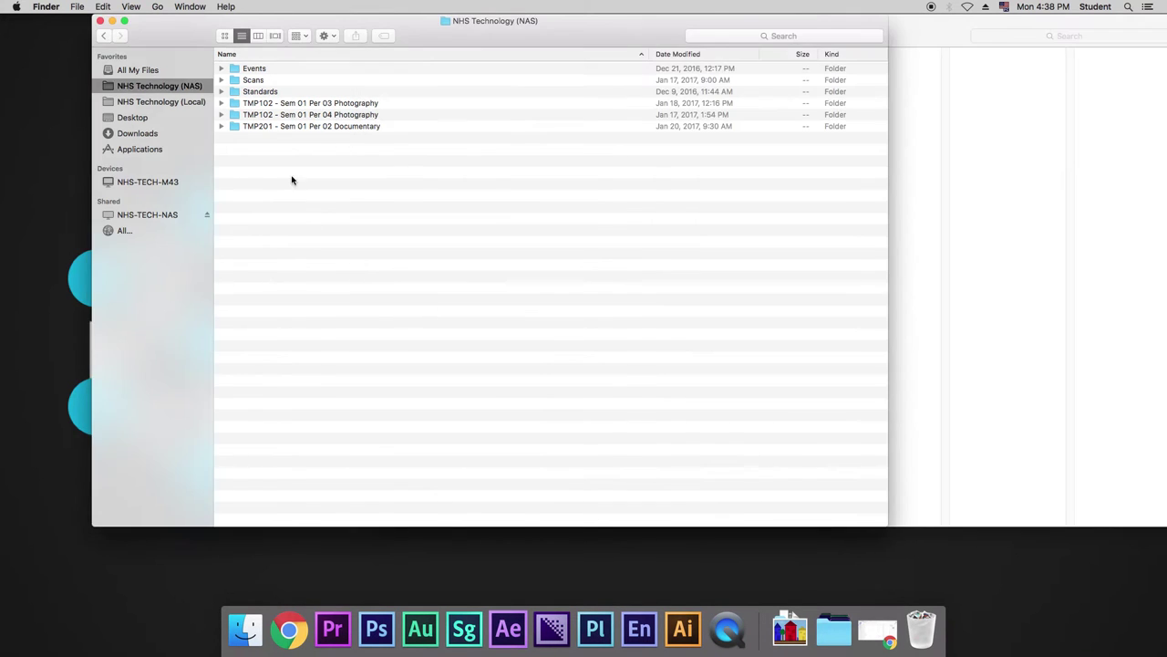
double_click(271, 114)
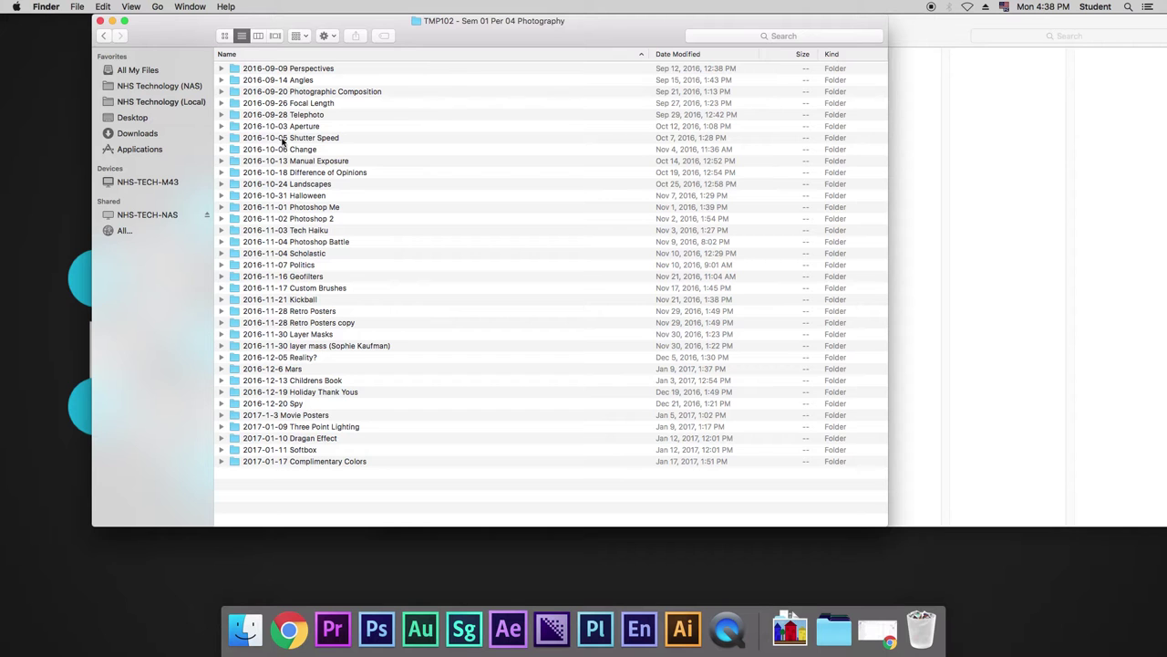
Step: In 2016-10-05 Shutter Speed, drag the six loose JPEGs into the Student Gallery folder
double_click(283, 140)
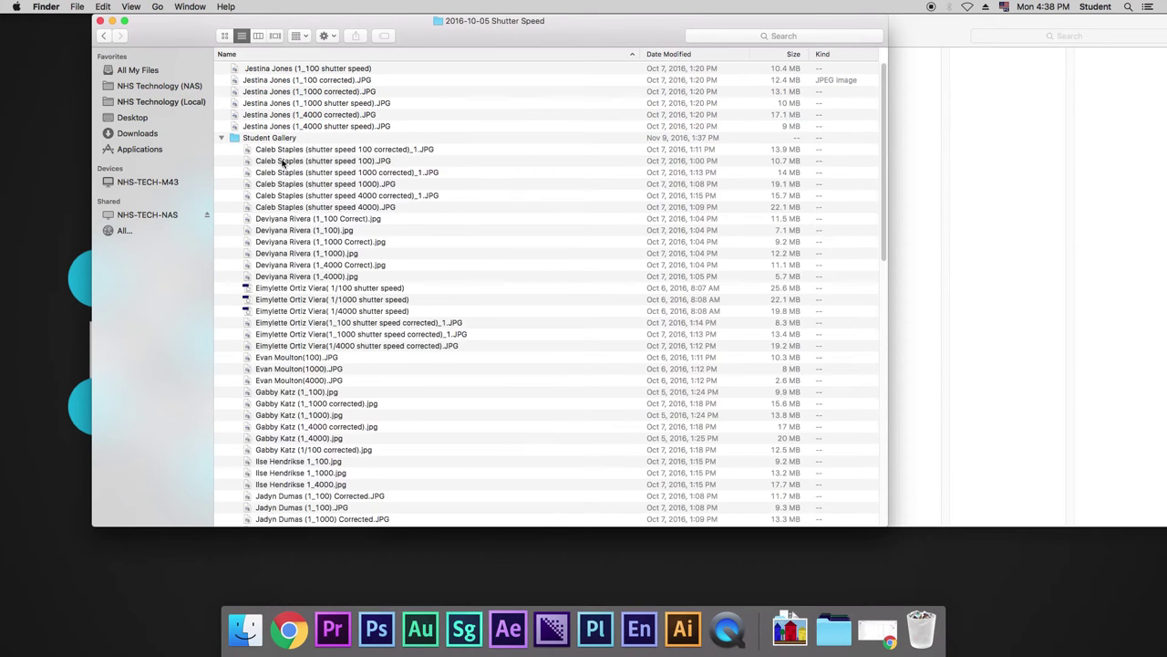
left_click(221, 137)
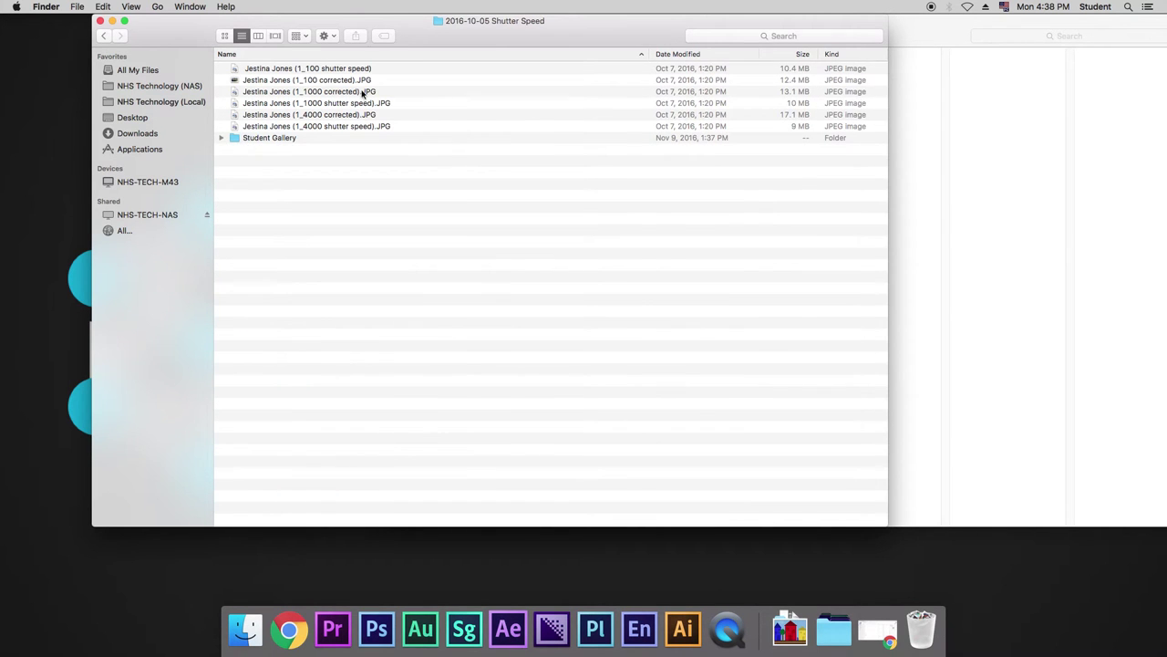
left_click_drag(433, 68, 295, 139)
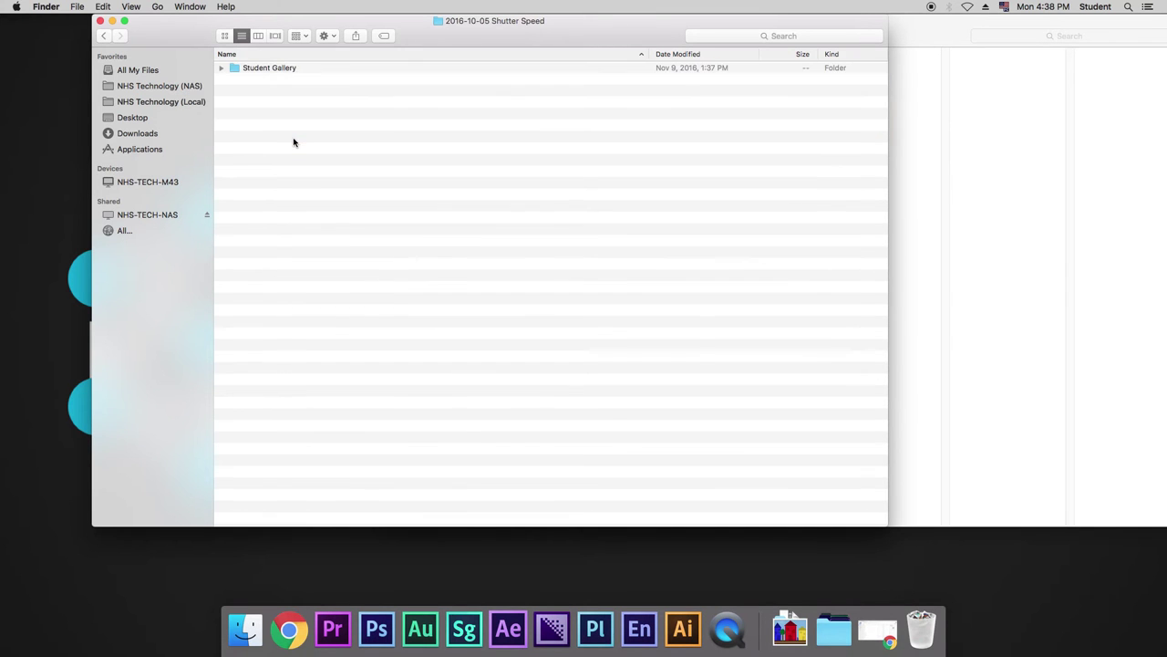
Step: Open Student Gallery to check the moved shutter-speed photos, then go back to 2016-10-05 Shutter Speed
left_click(276, 70)
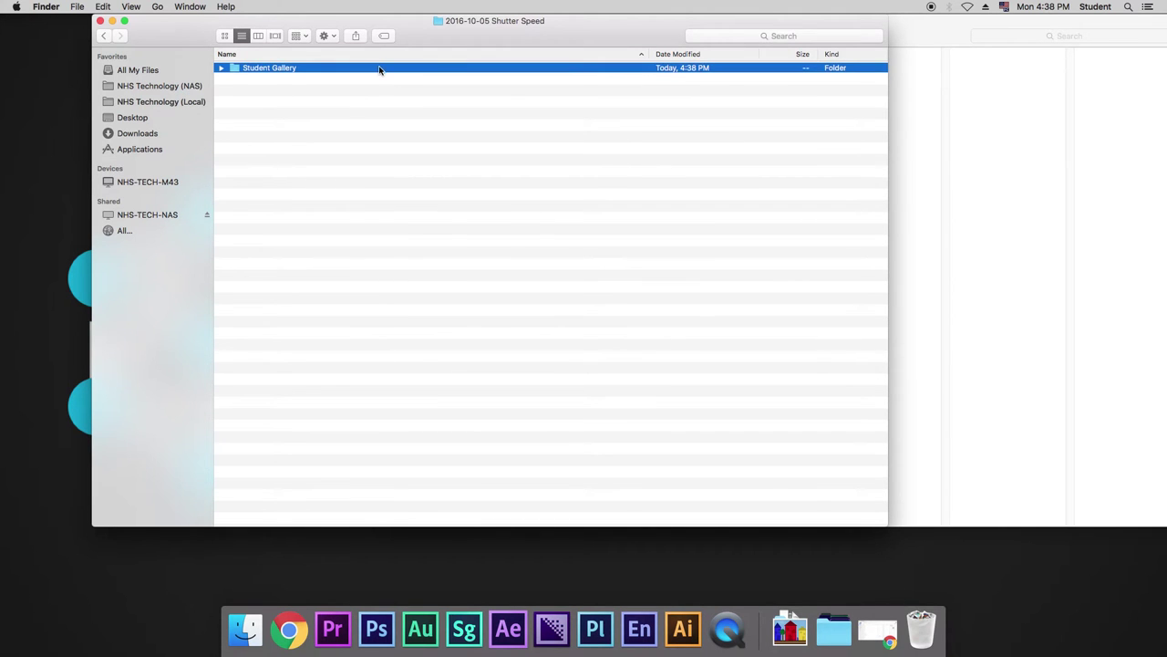
double_click(232, 67)
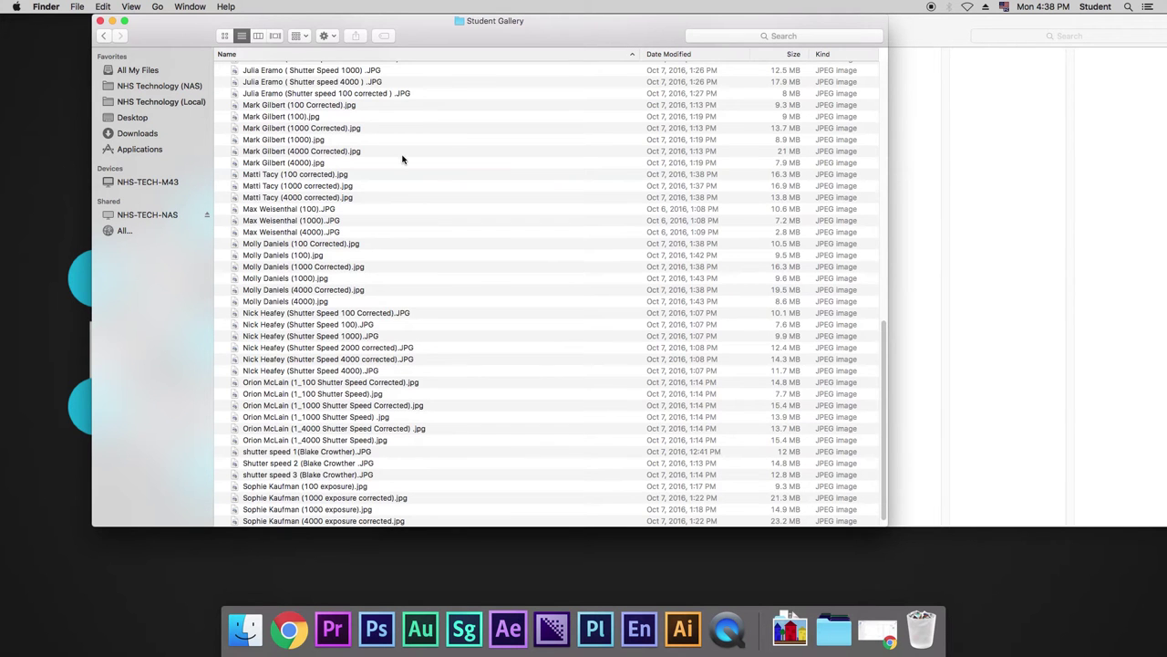
scroll(402, 159, "up", 1)
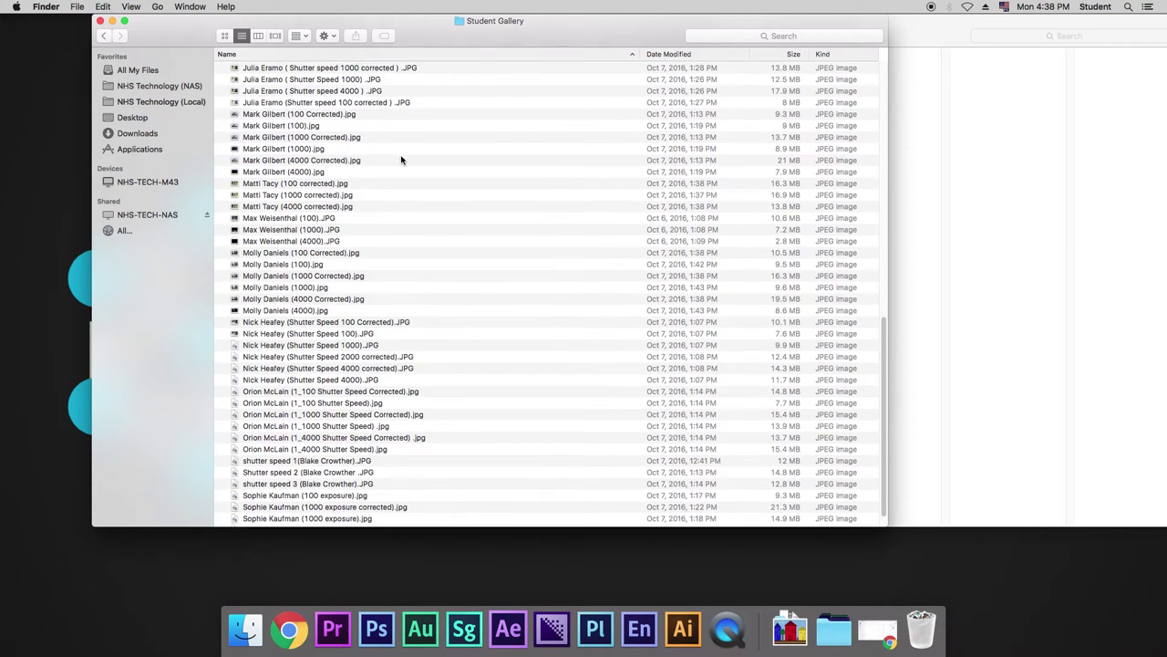
scroll(401, 159, "up", 10)
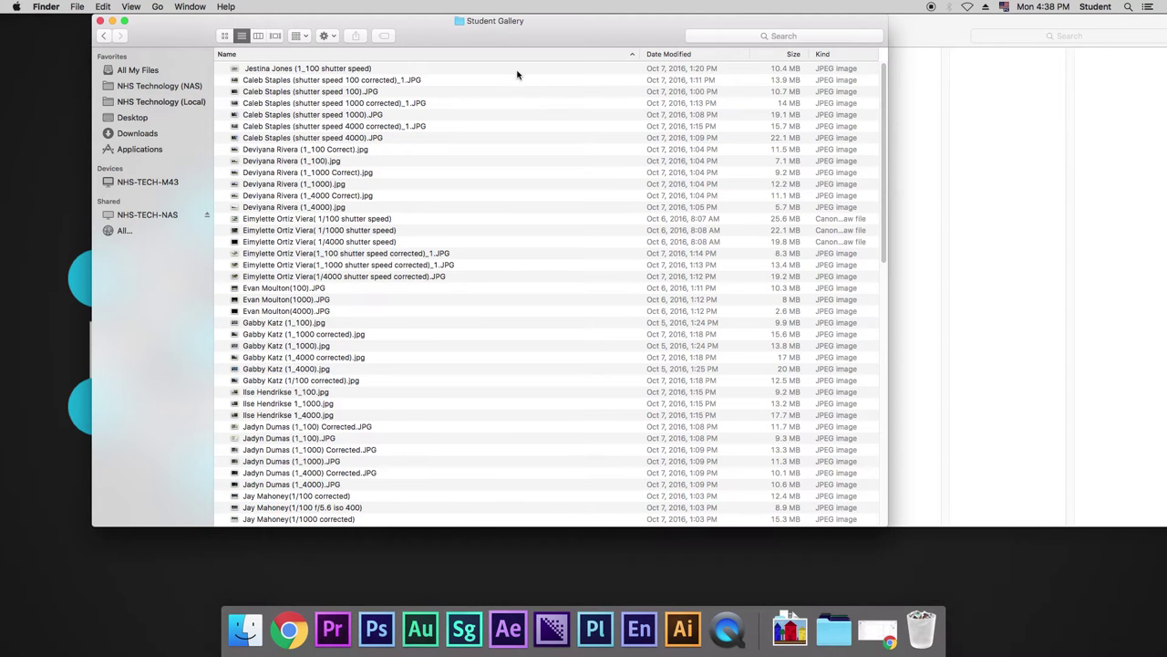
left_click(329, 94)
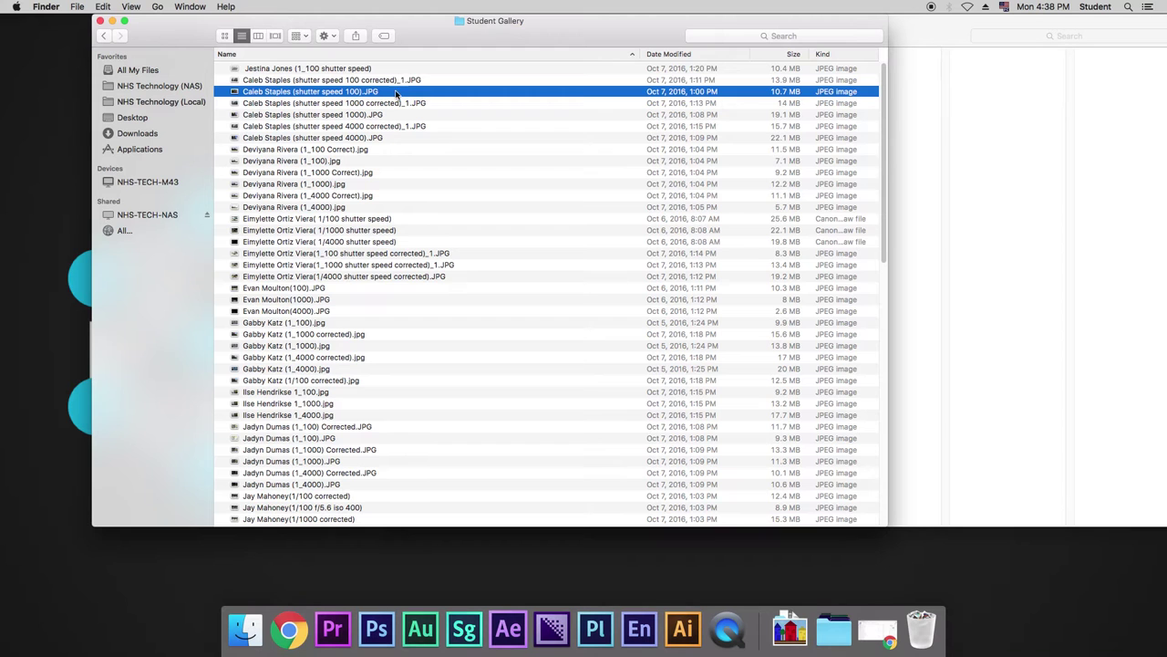
scroll(301, 292, "down", 1)
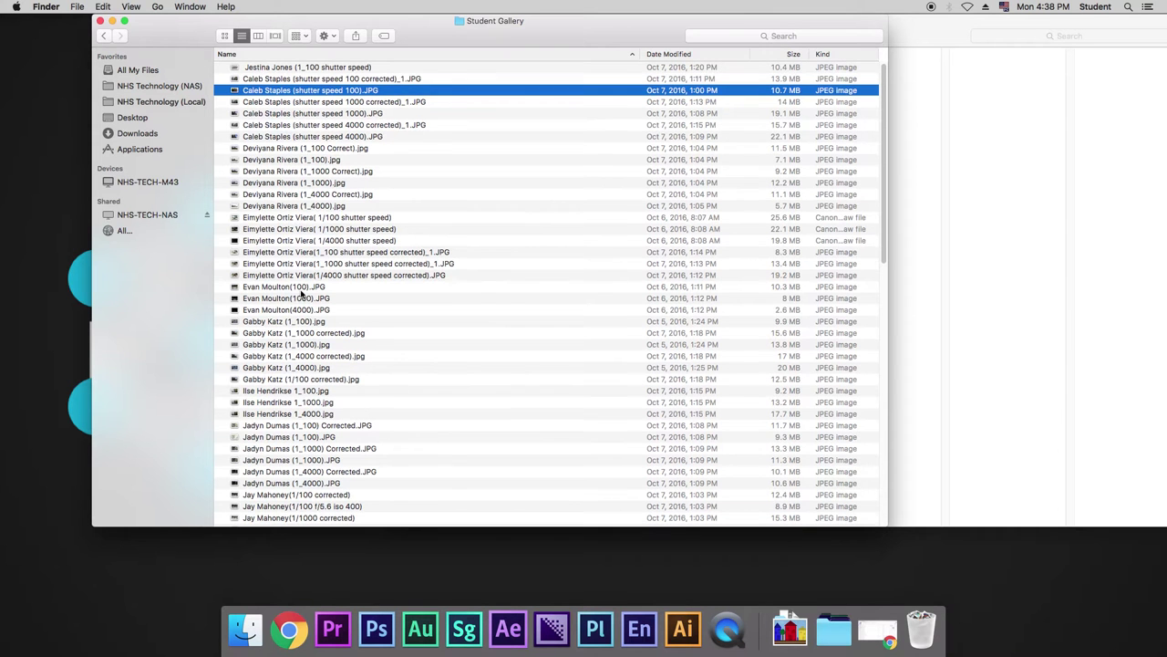
left_click(328, 149)
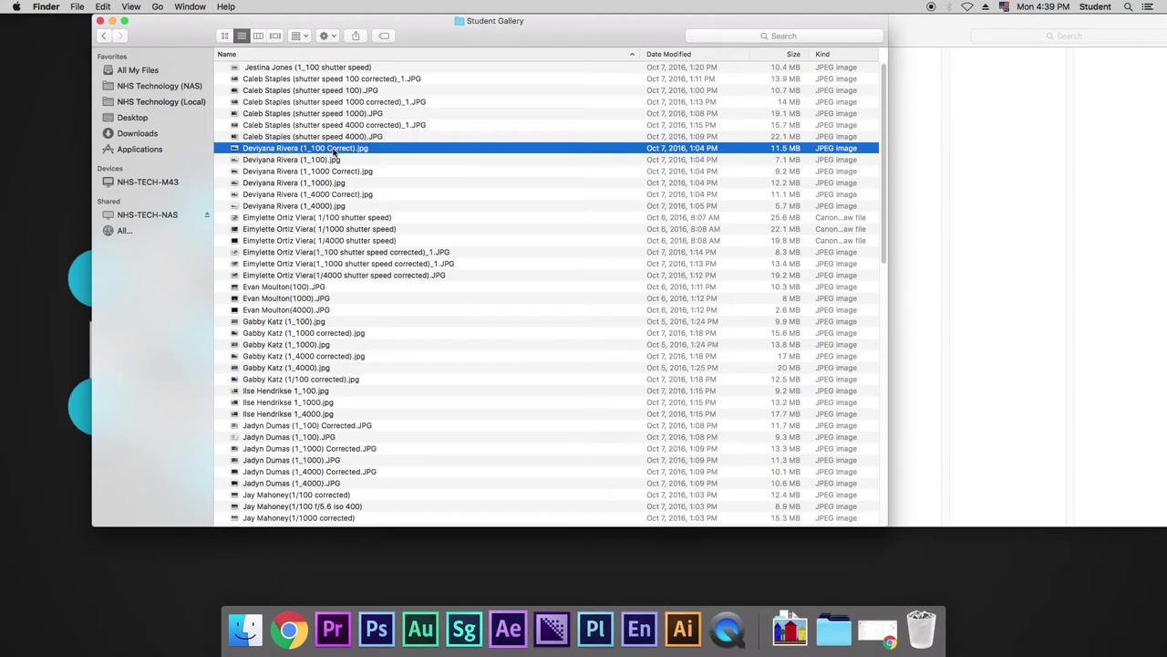
left_click(103, 35)
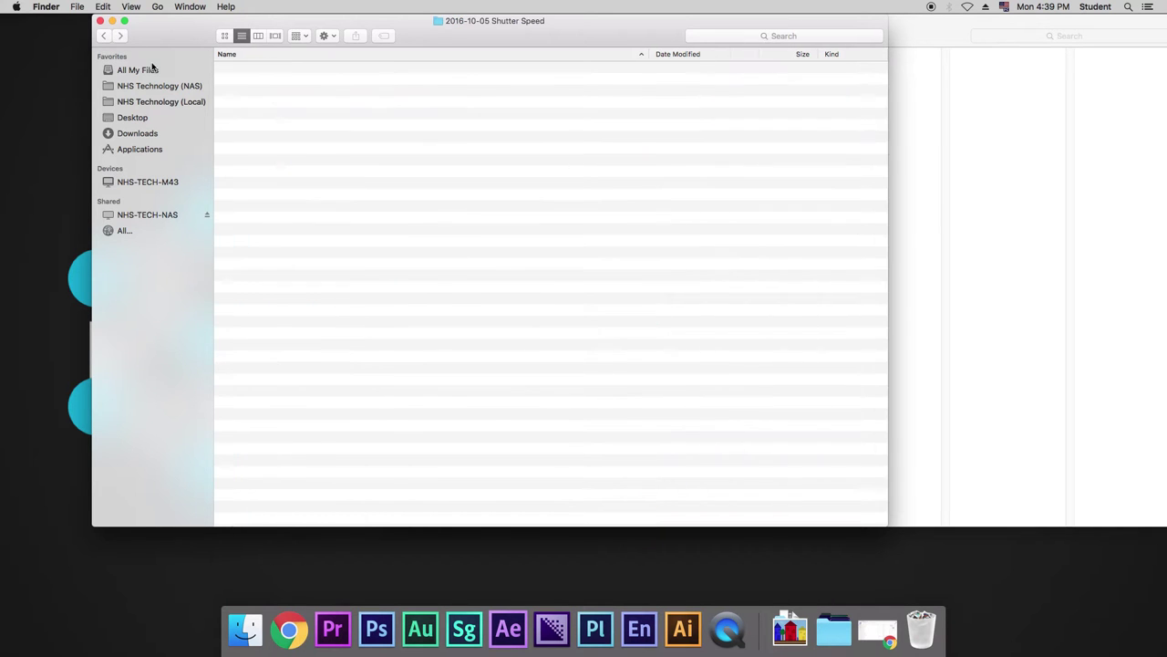
Step: Open 2016-10-31 Halloween, try moving its loose raw file into Student Gallery, and open that gallery
left_click(104, 36)
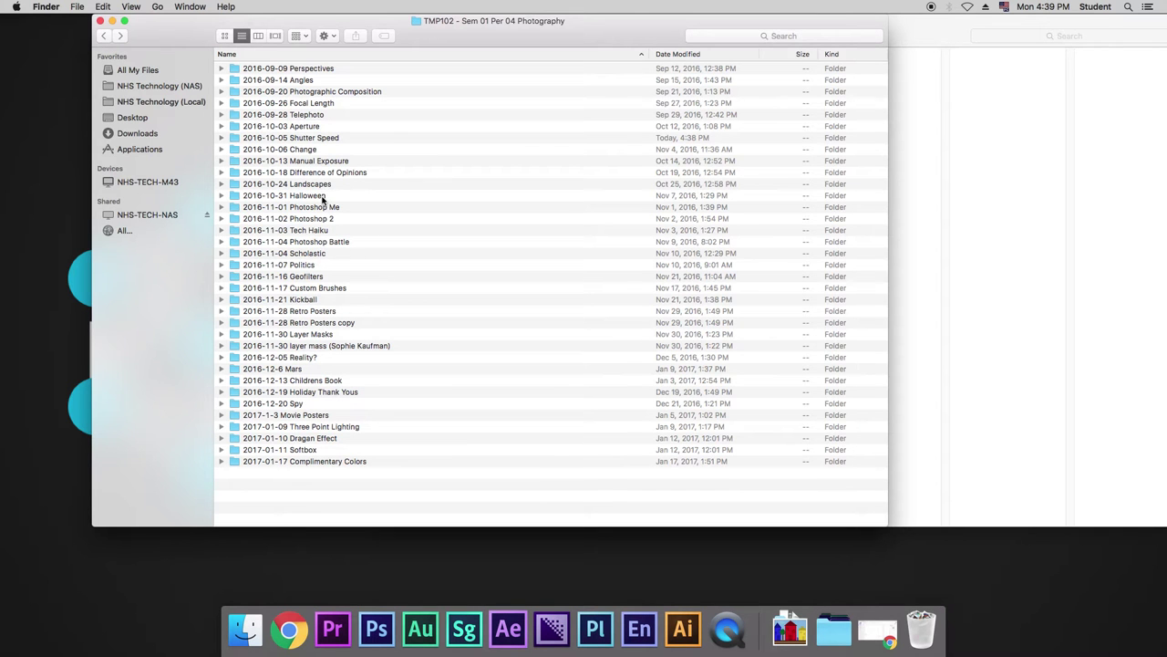
double_click(324, 198)
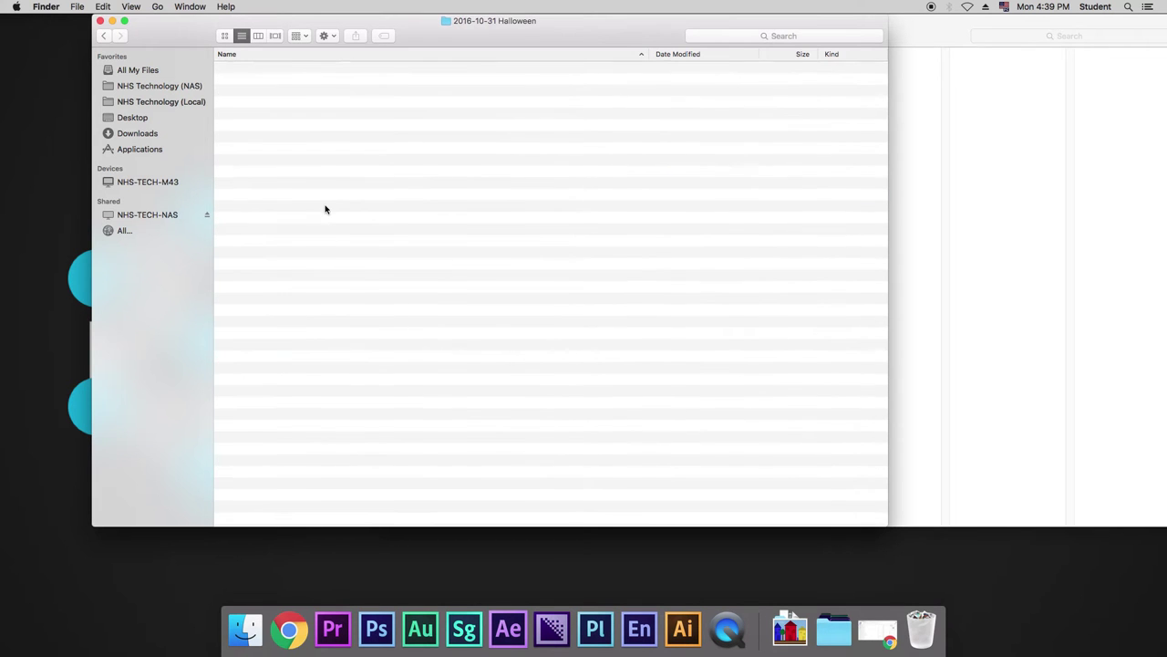
left_click(305, 71)
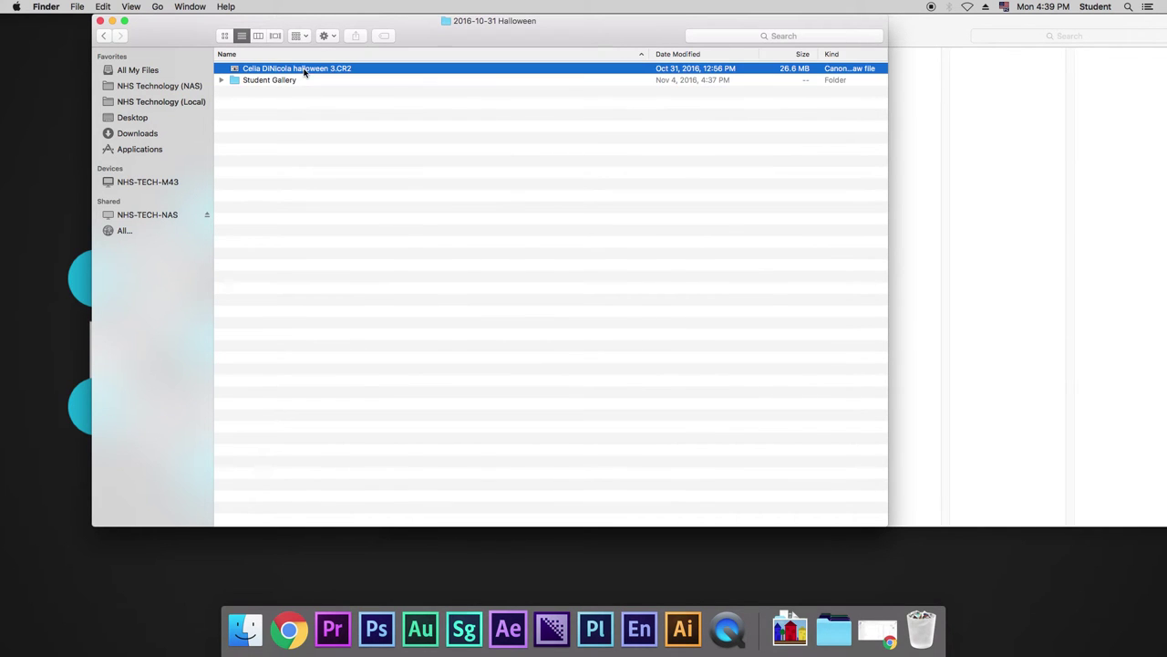
left_click_drag(275, 76, 248, 86)
double_click(239, 82)
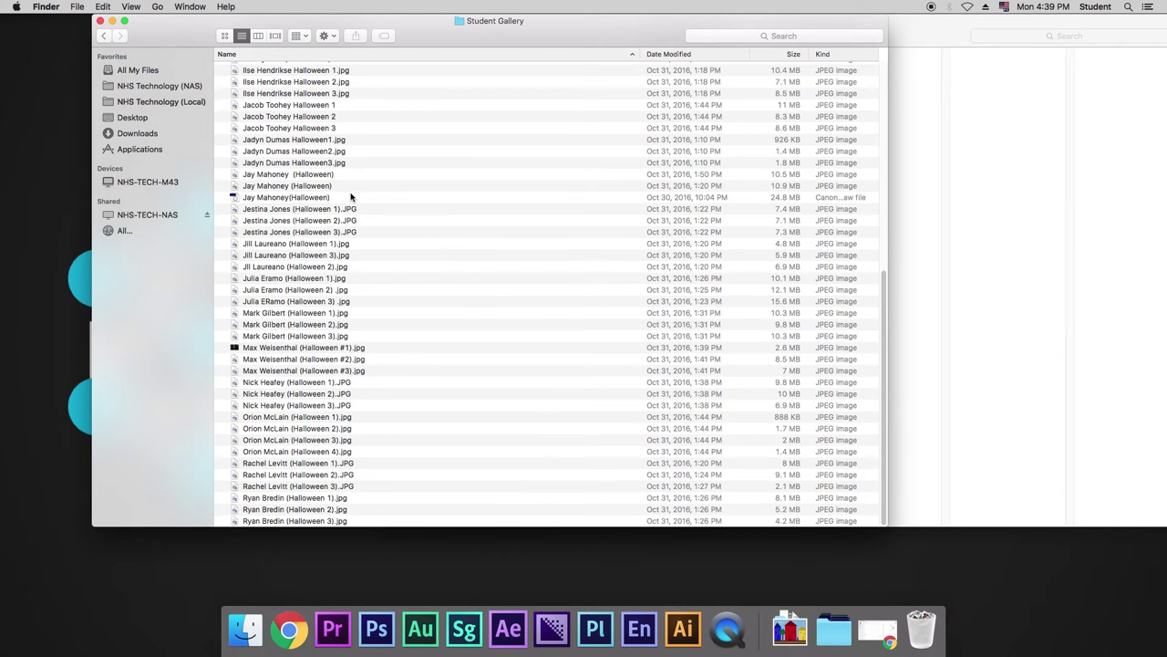
Step: Review the students' Halloween photos in Student Gallery, selecting several in turn
scroll(352, 195, "up", 1)
scroll(351, 196, "up", 8)
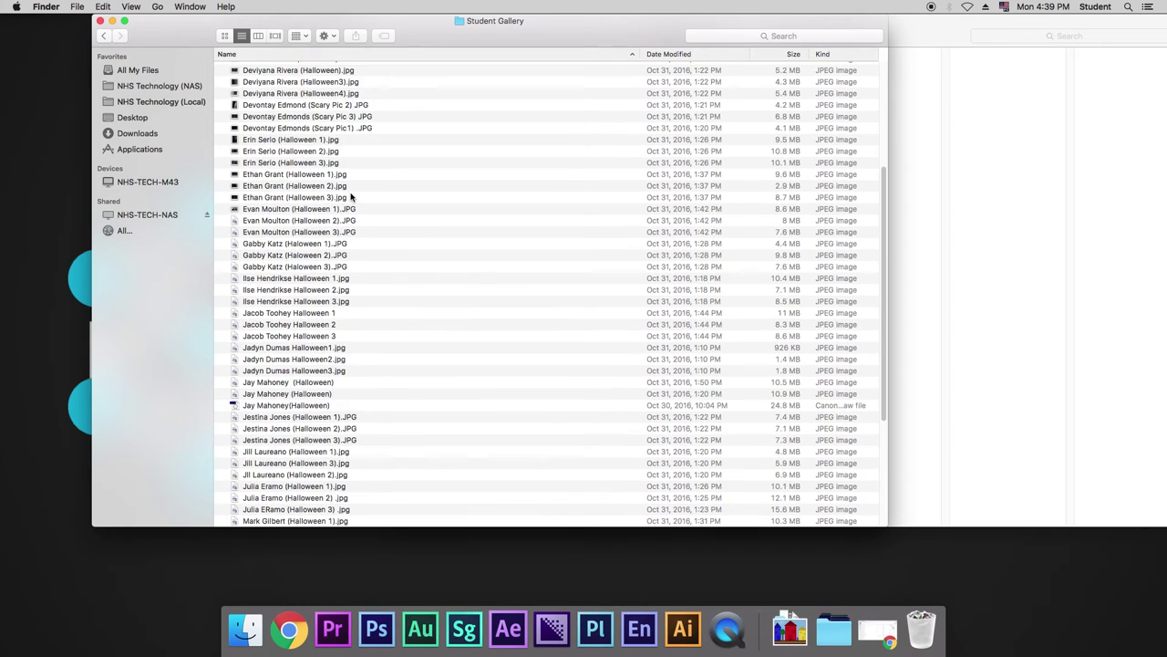
scroll(351, 197, "up", 5)
left_click(320, 139)
left_click(322, 151)
left_click(320, 162)
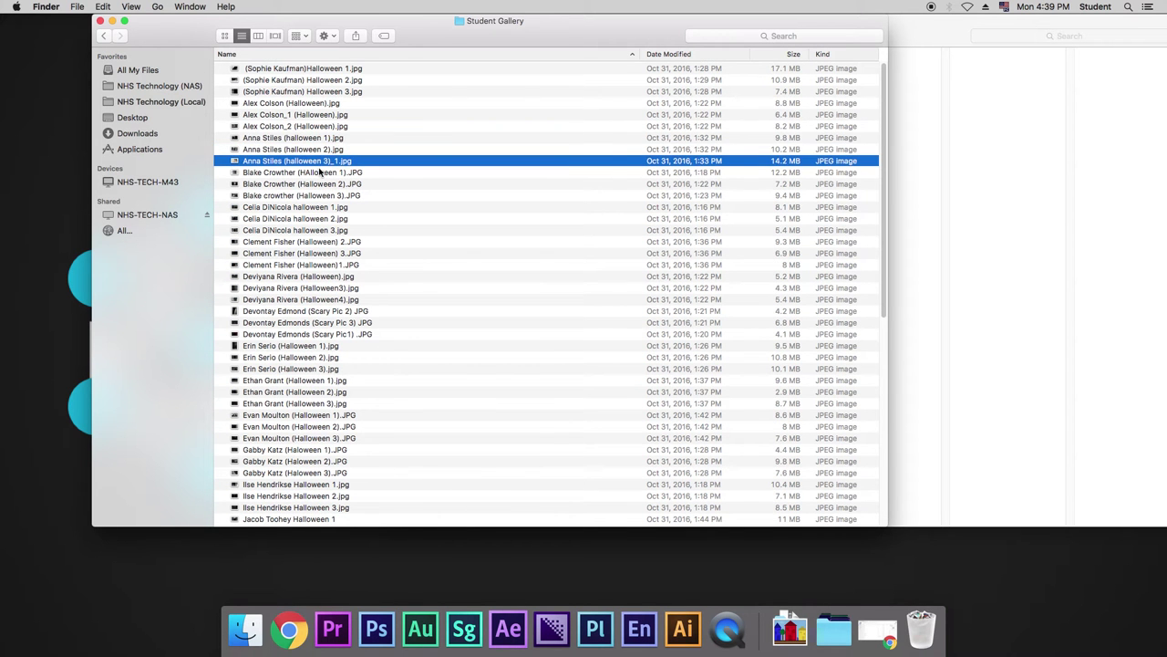
left_click(286, 278)
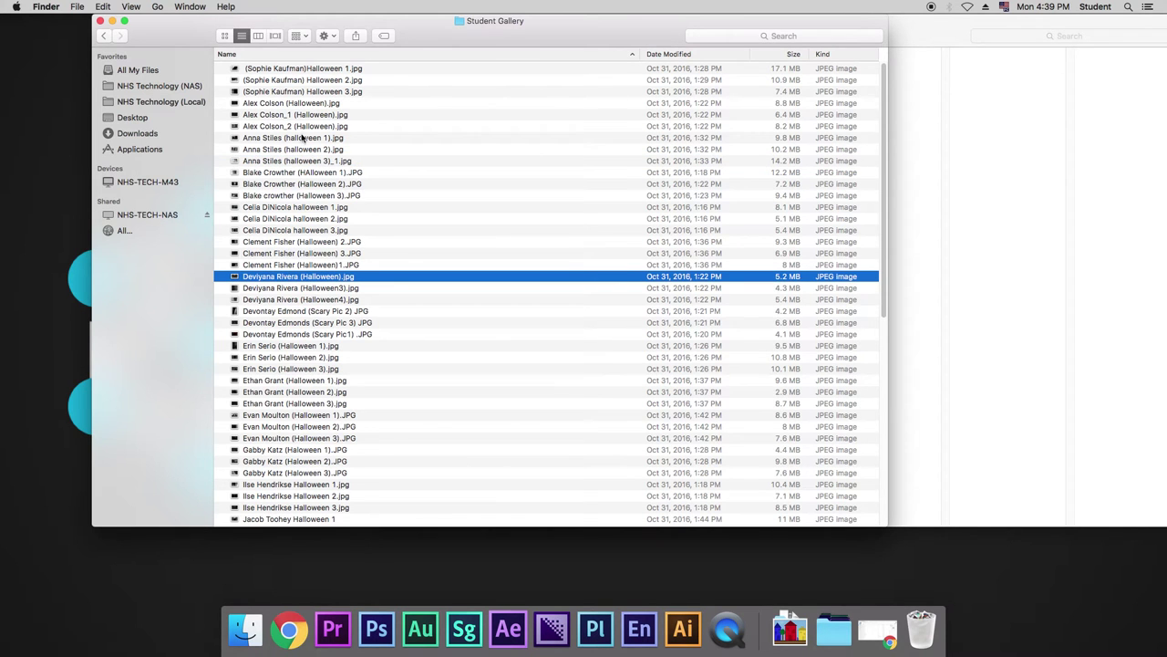
left_click(315, 289)
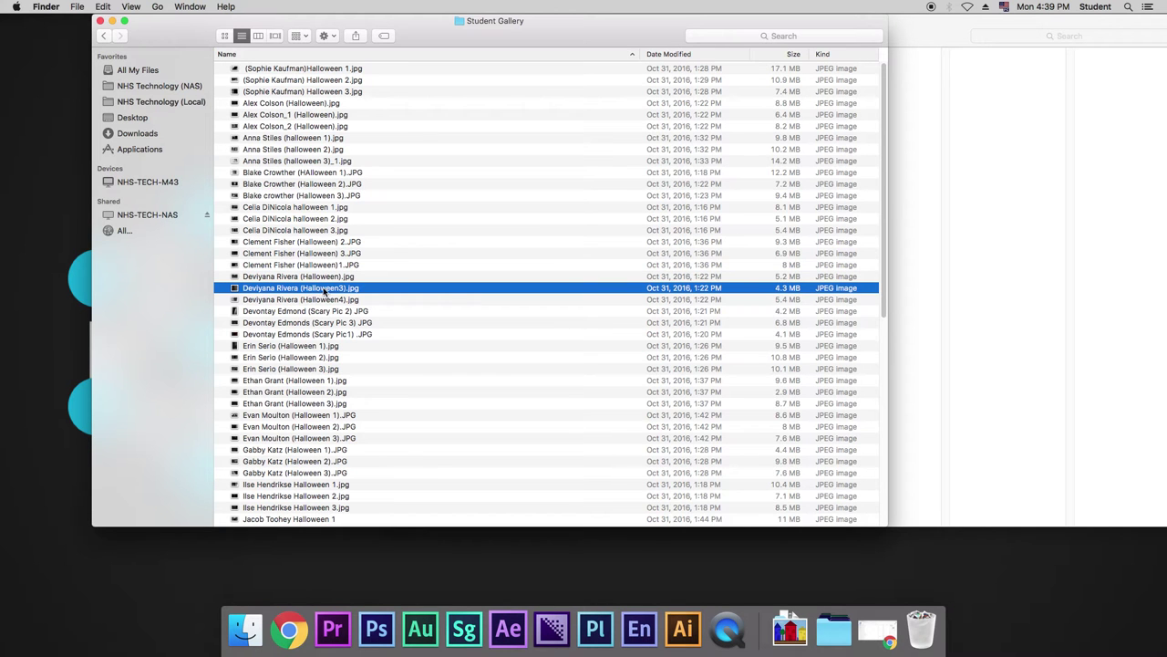
left_click(278, 92)
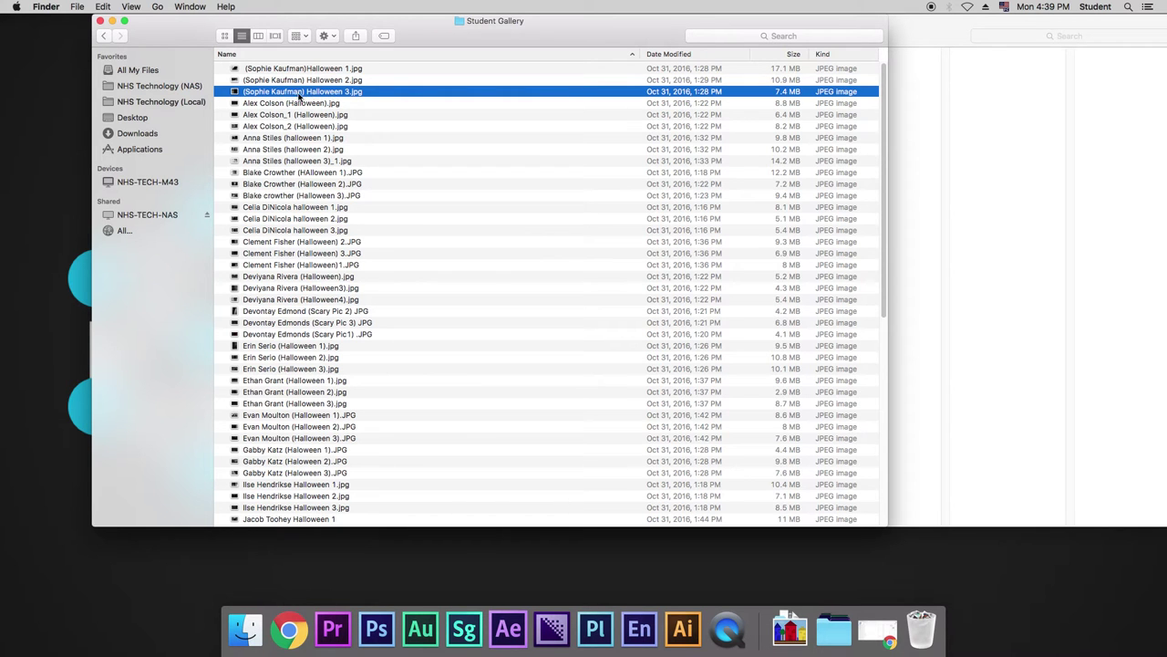
left_click(296, 290)
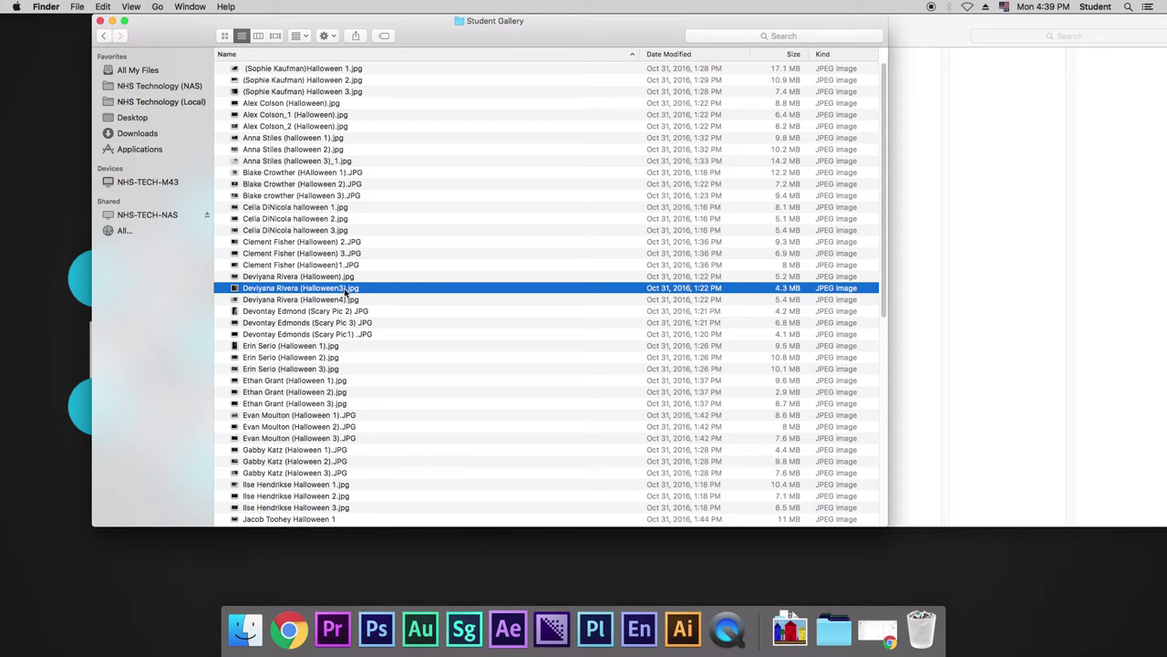
Step: Look further down the gallery and select the Scary Pic photos and their neighbours
scroll(328, 308, "down", 5)
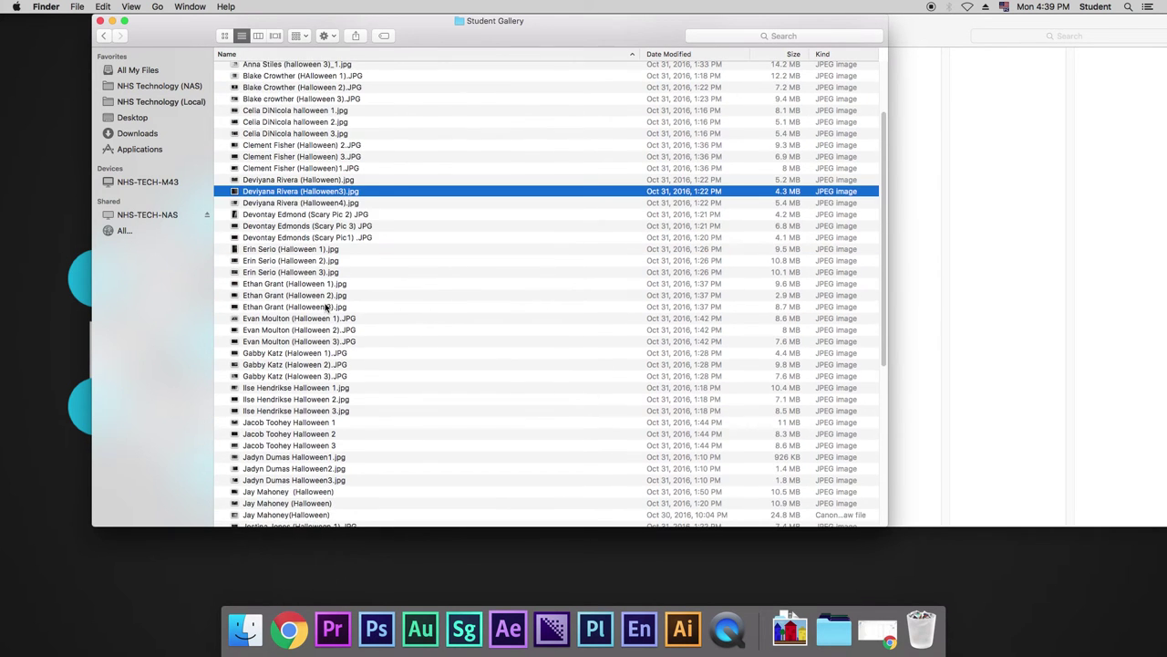
scroll(327, 308, "up", 5)
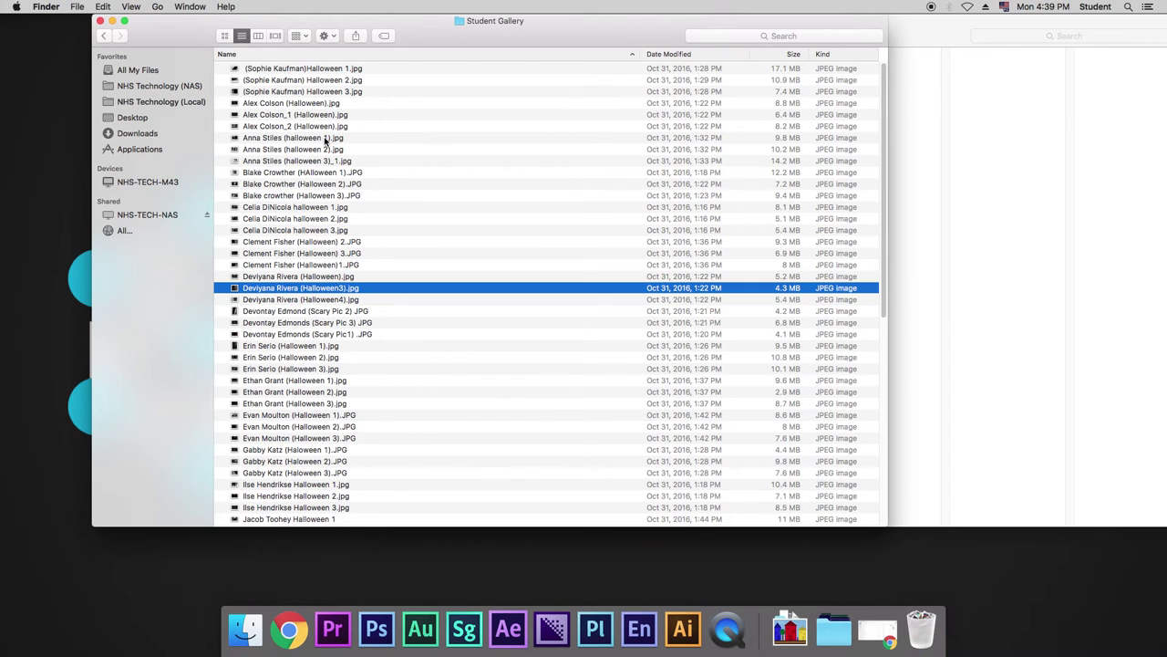
scroll(325, 140, "down", 2)
scroll(325, 140, "up", 2)
left_click(317, 336)
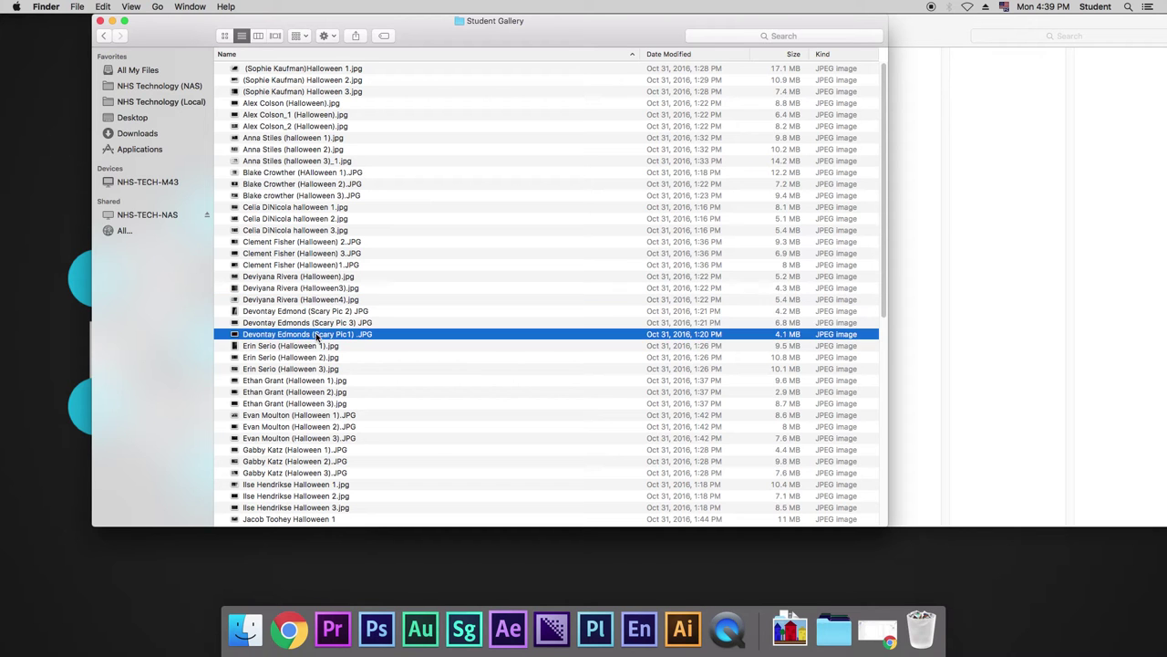
left_click(317, 325)
left_click(318, 313)
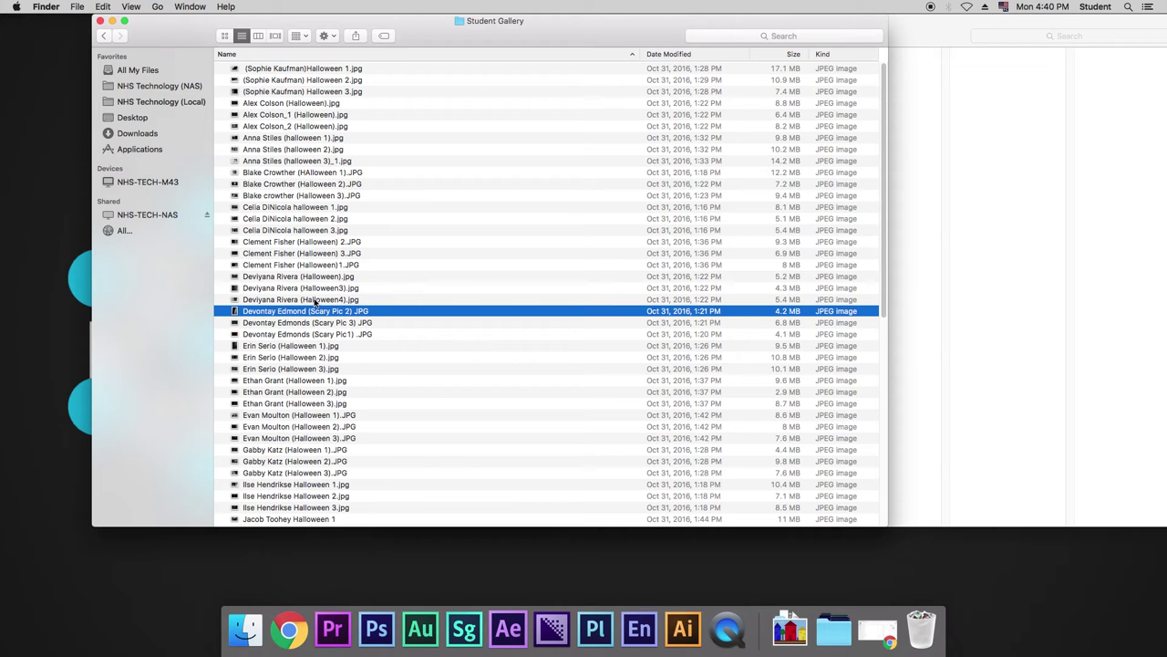
Step: Navigate again from NHS Technology (NAS) through TMP102 Per 04 and 2016-10-31 Halloween into Student Gallery
left_click(158, 88)
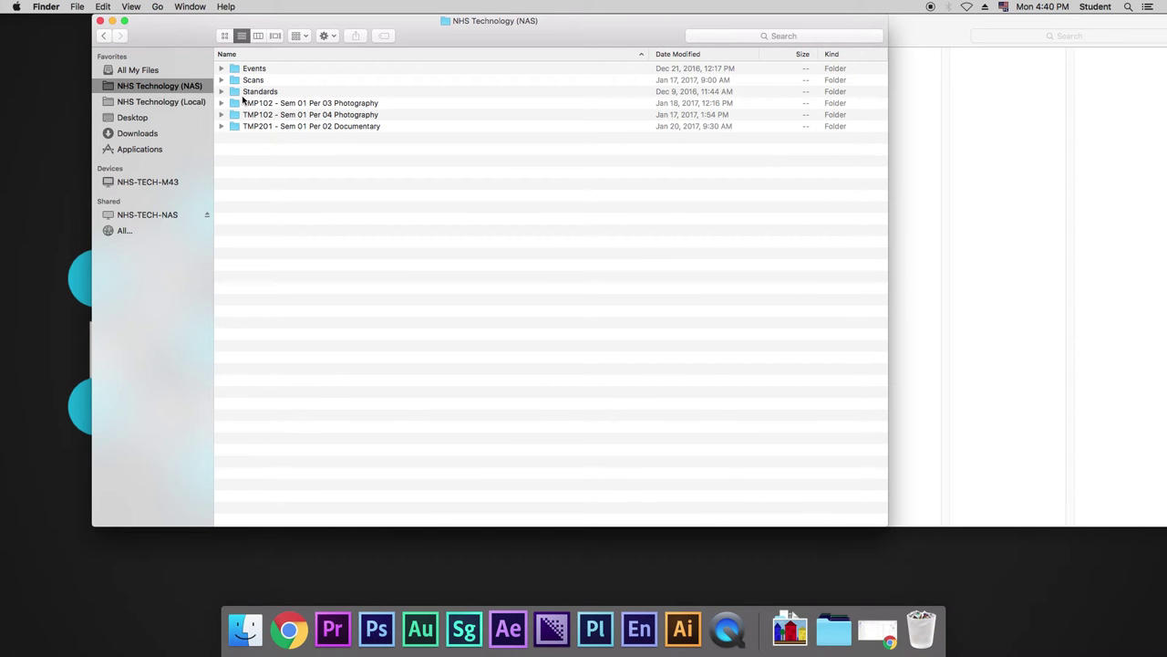
double_click(303, 115)
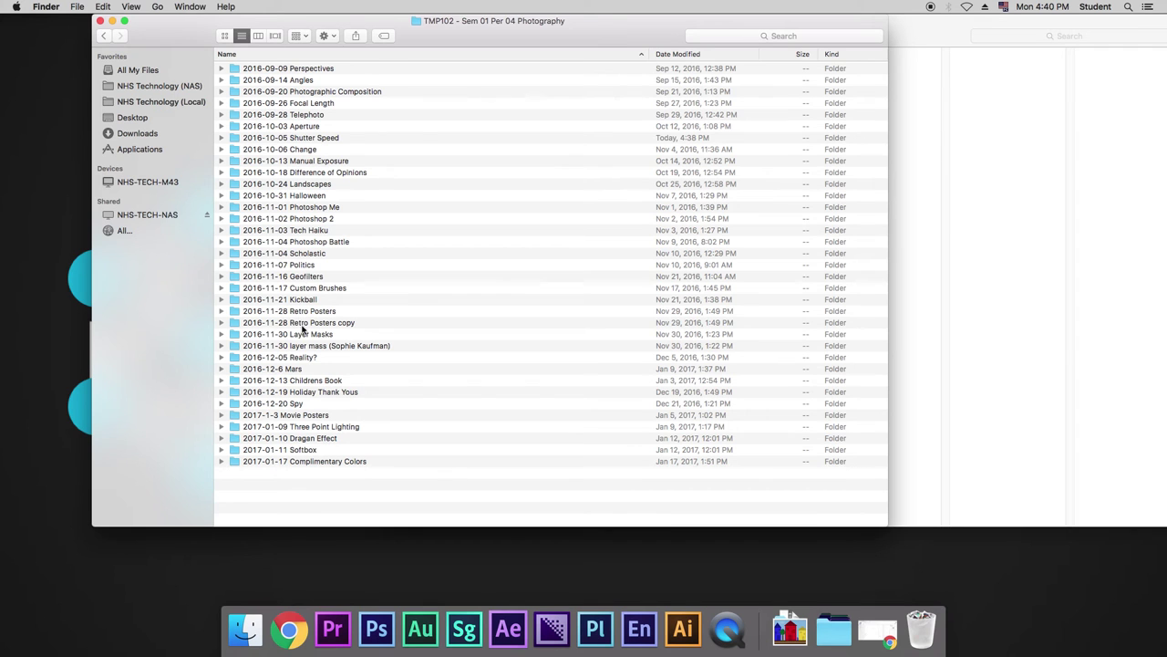
double_click(296, 194)
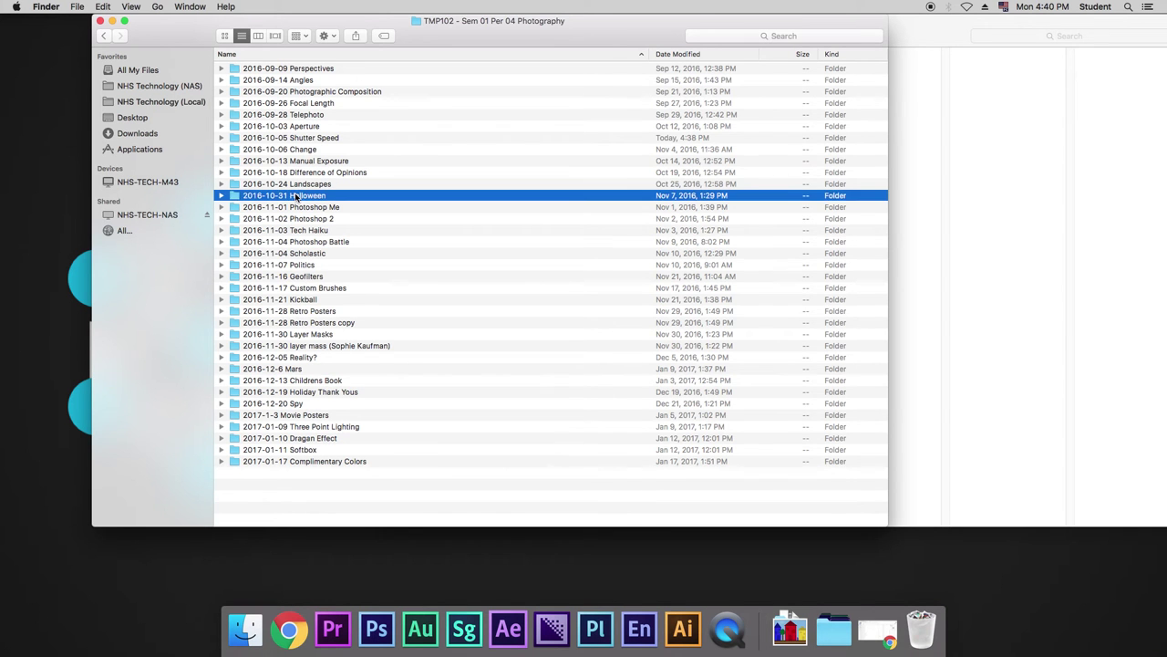
left_click(273, 82)
double_click(273, 82)
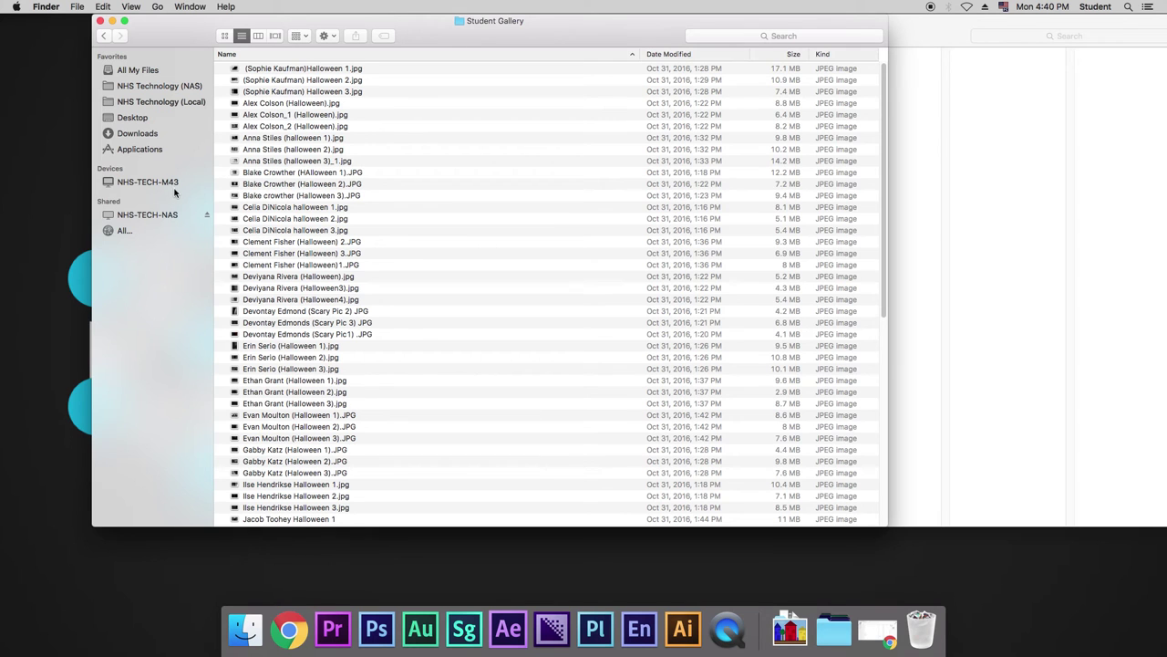
Step: Browse the network to the NHS-TECH-NAS server and open Public > NHS Technology (NAS)
left_click(126, 230)
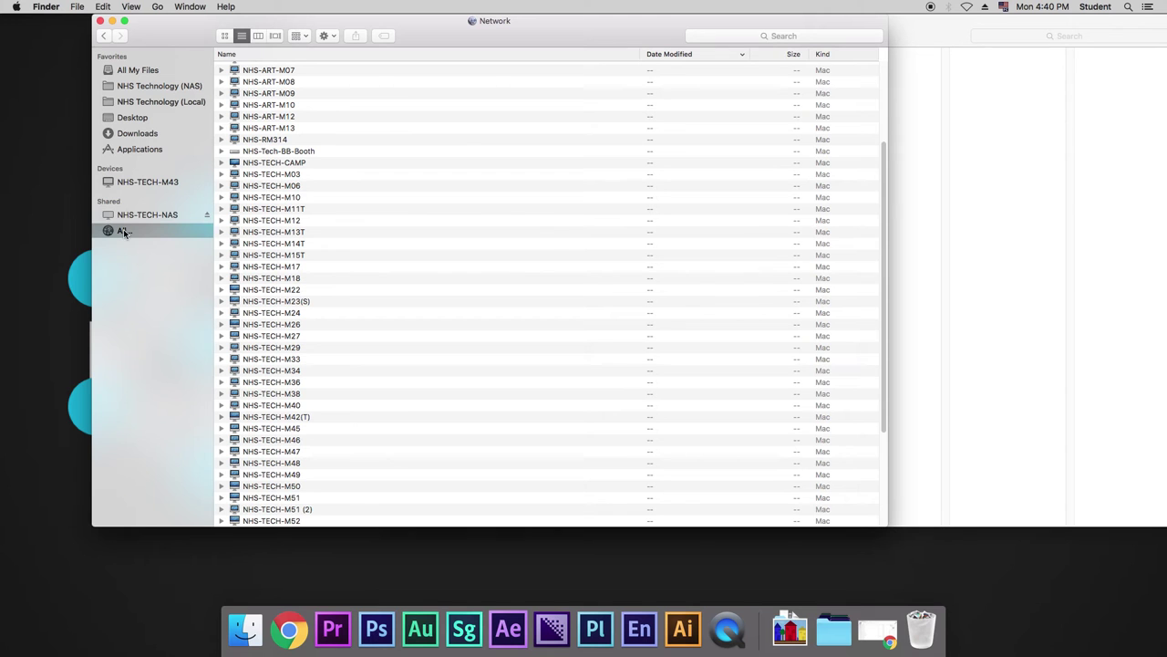
scroll(329, 211, "down", 5)
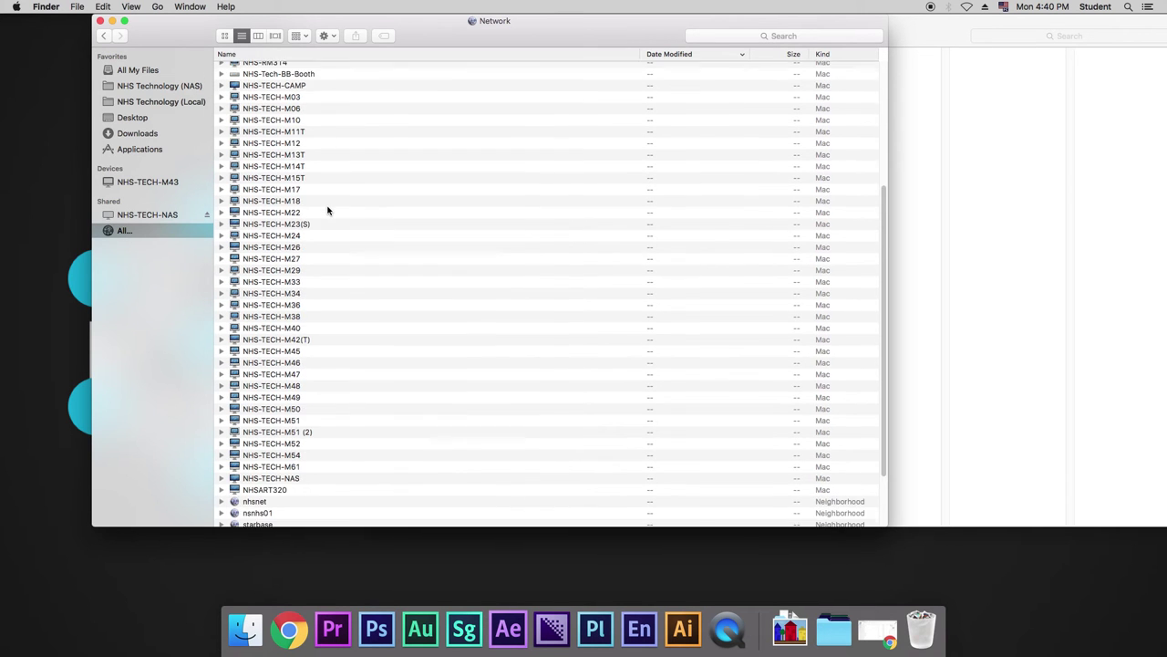
left_click(299, 394)
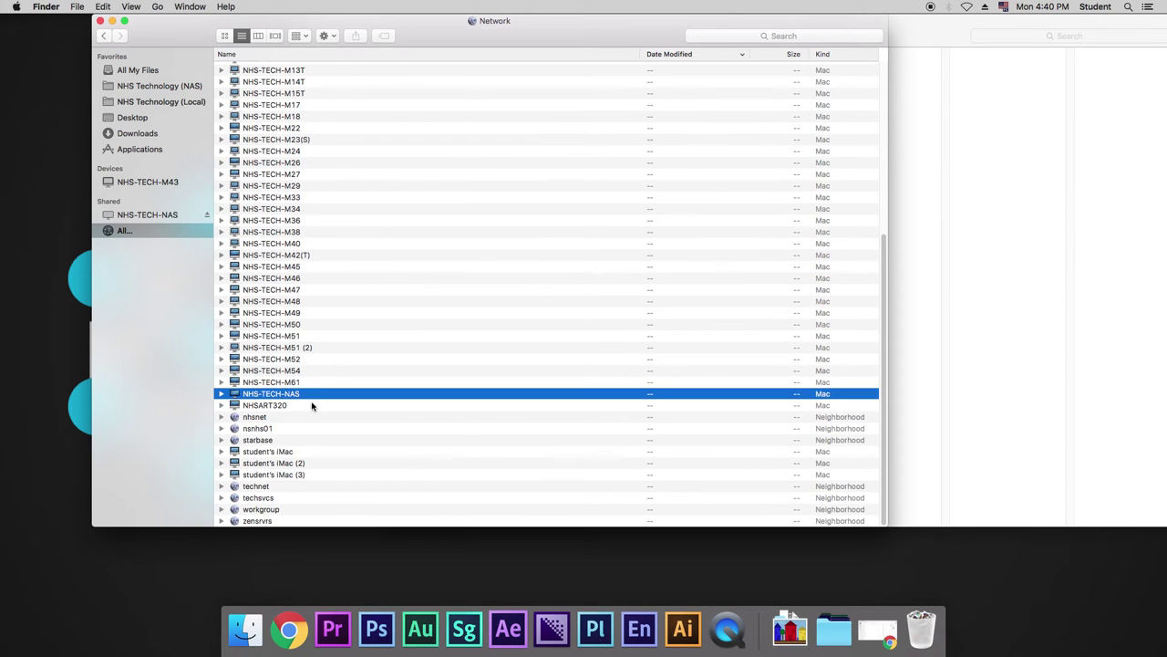
double_click(318, 394)
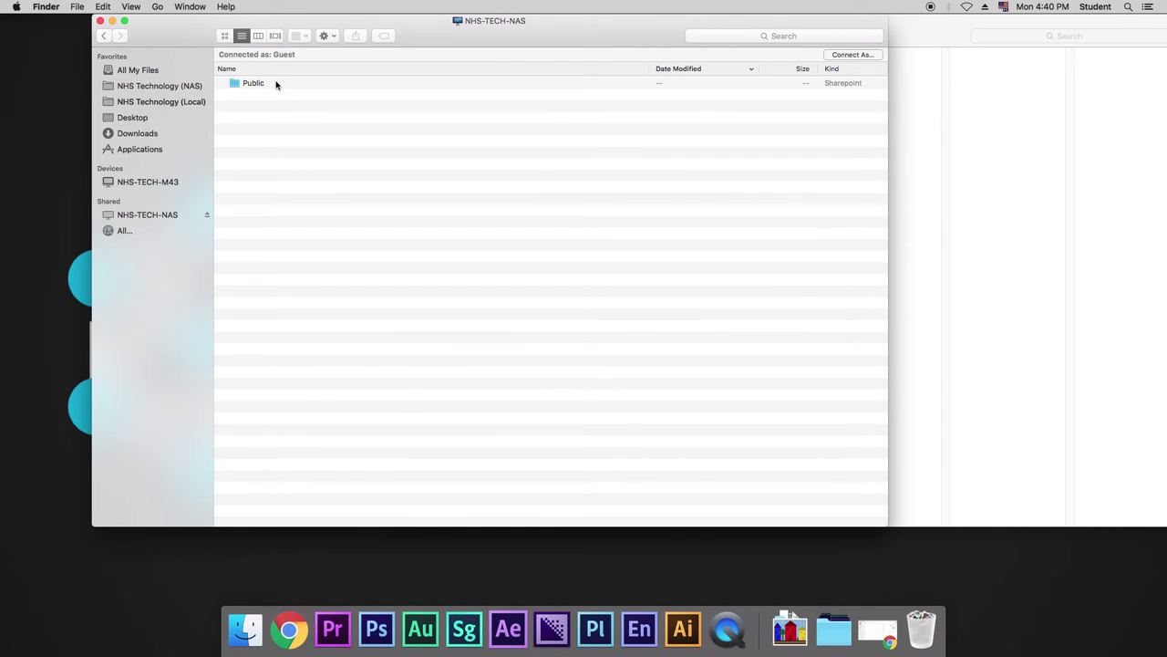
double_click(274, 83)
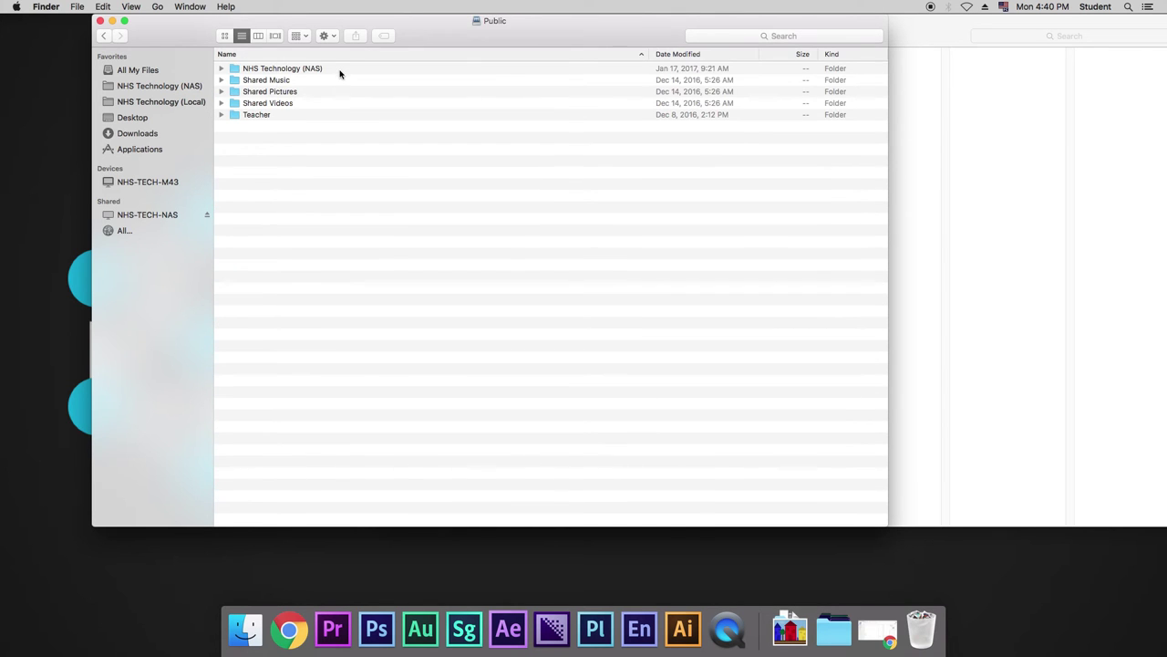
double_click(339, 70)
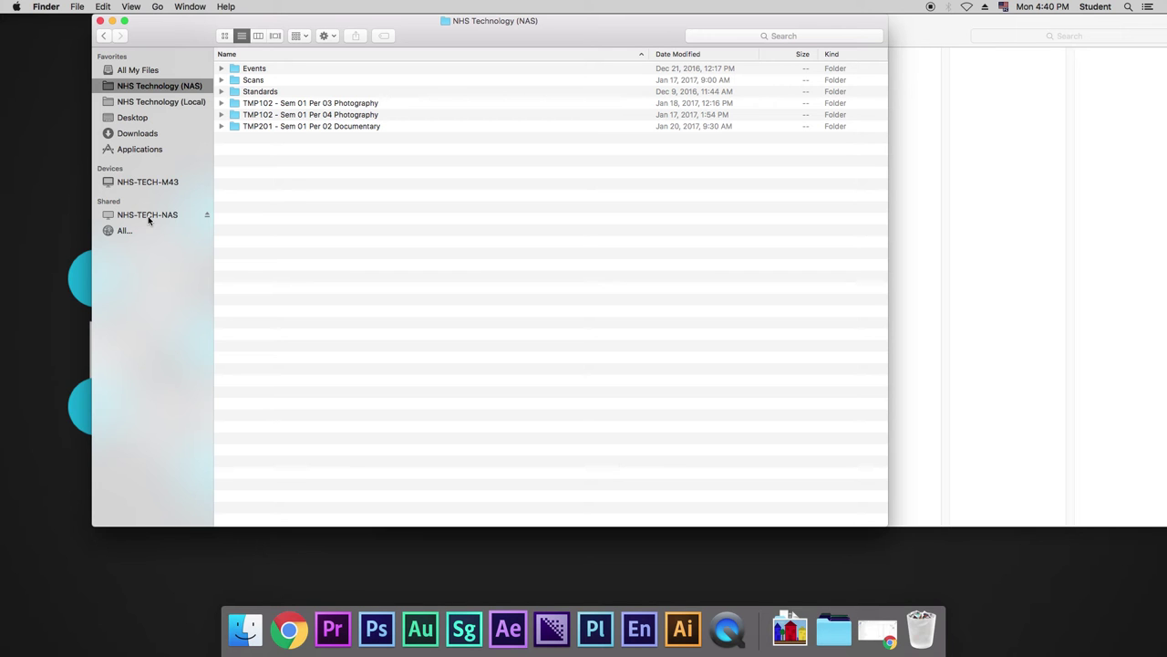
Step: Connect to NHS-TECH-NAS as Guest, then open Public > NHS Technology (NAS)
left_click(144, 215)
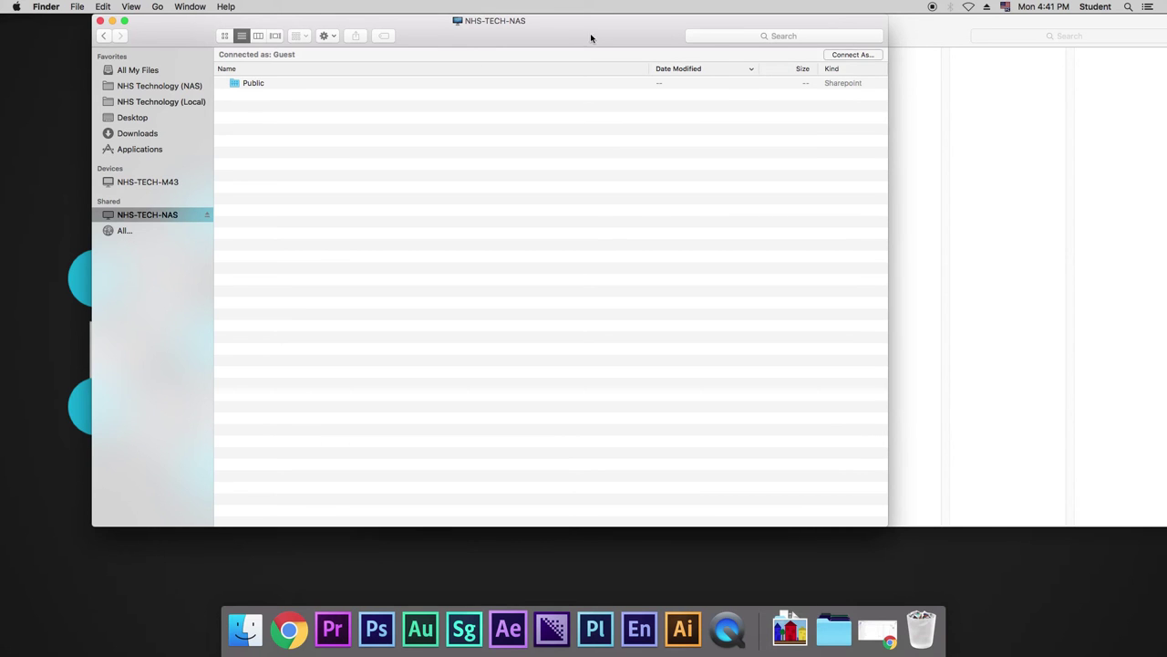
left_click_drag(593, 31, 647, 18)
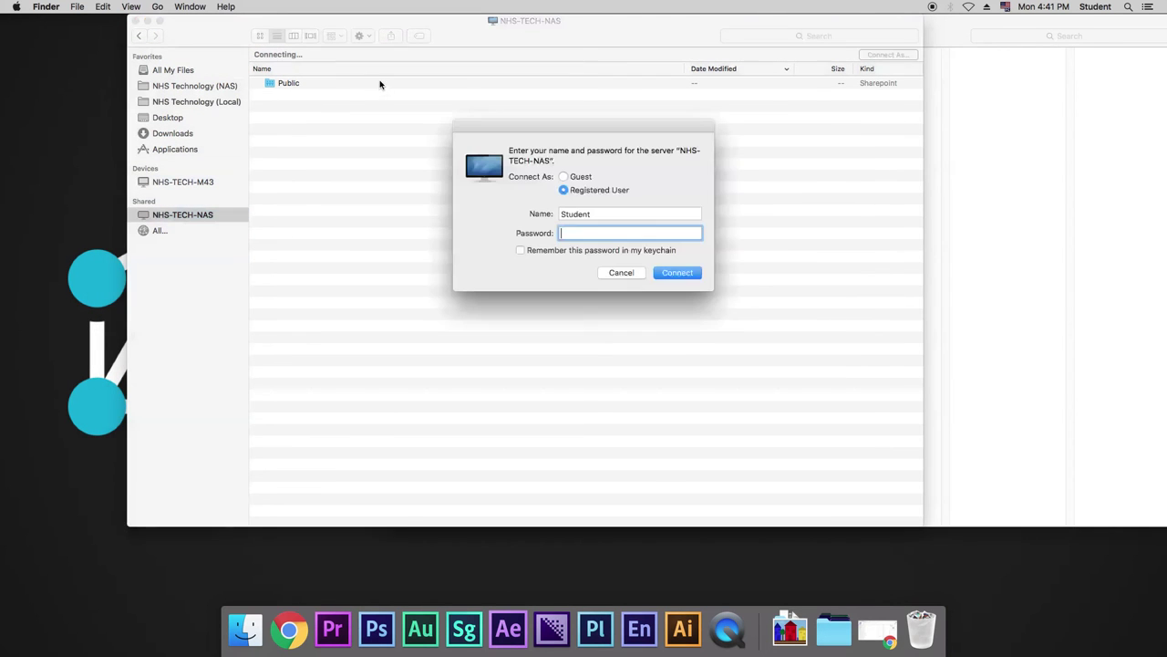
left_click(565, 177)
left_click(675, 213)
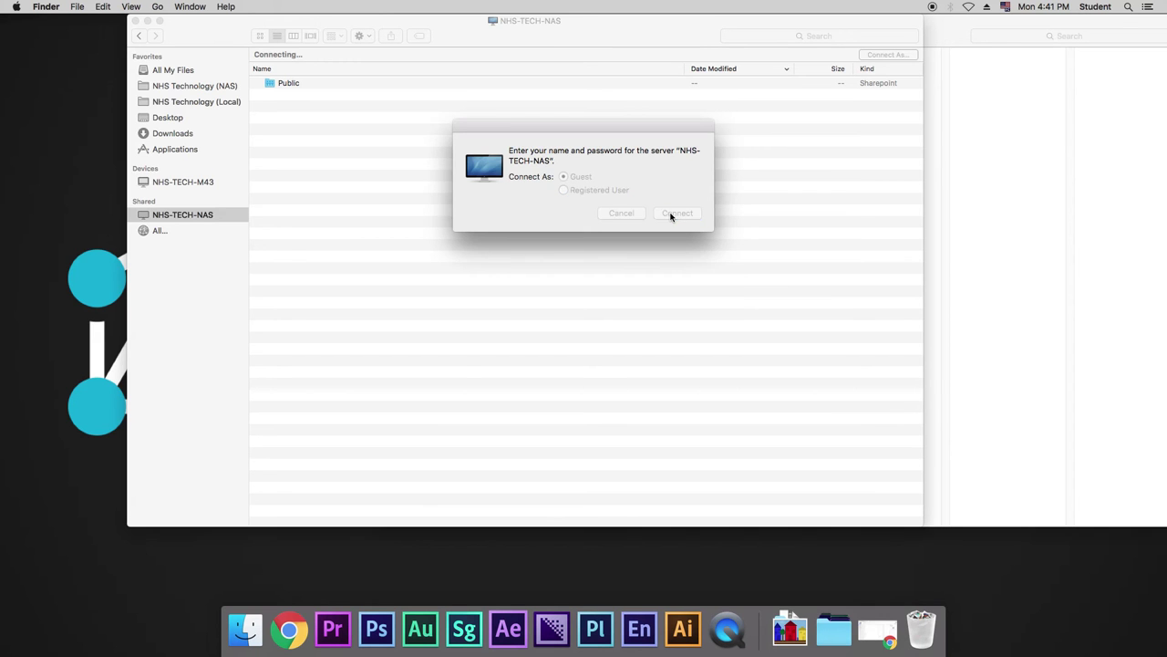
double_click(271, 85)
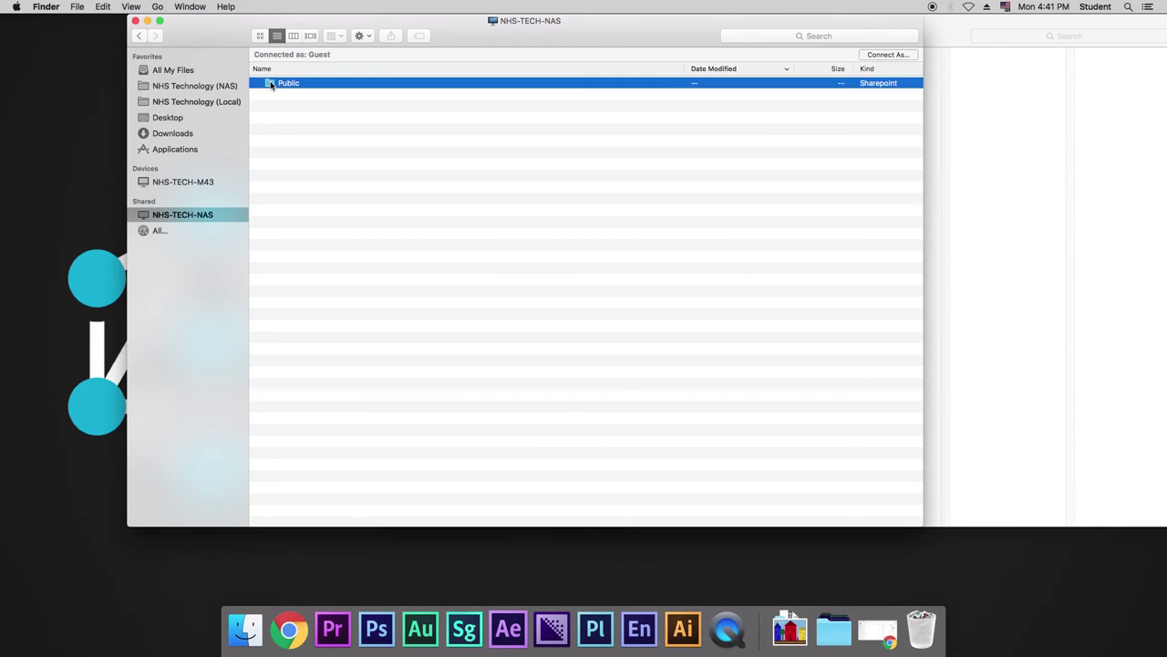
double_click(275, 70)
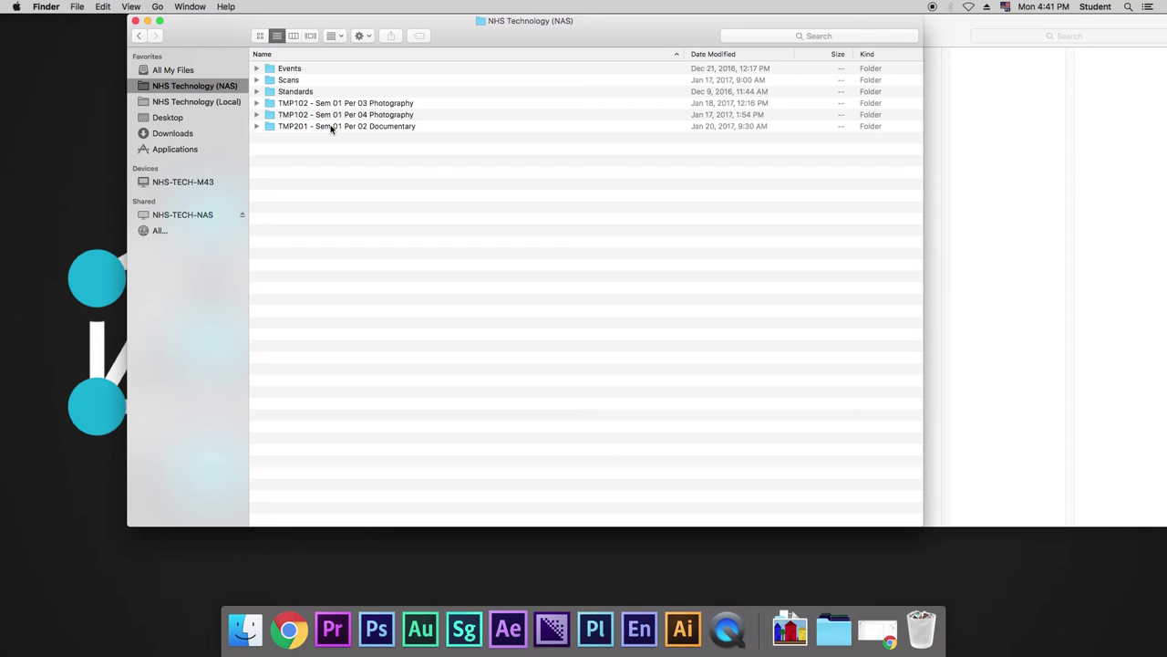
Step: Reopen the NHS Technology (Local) window beside the NAS window with a wider first column
left_click_drag(639, 25, 537, 25)
left_click(860, 42)
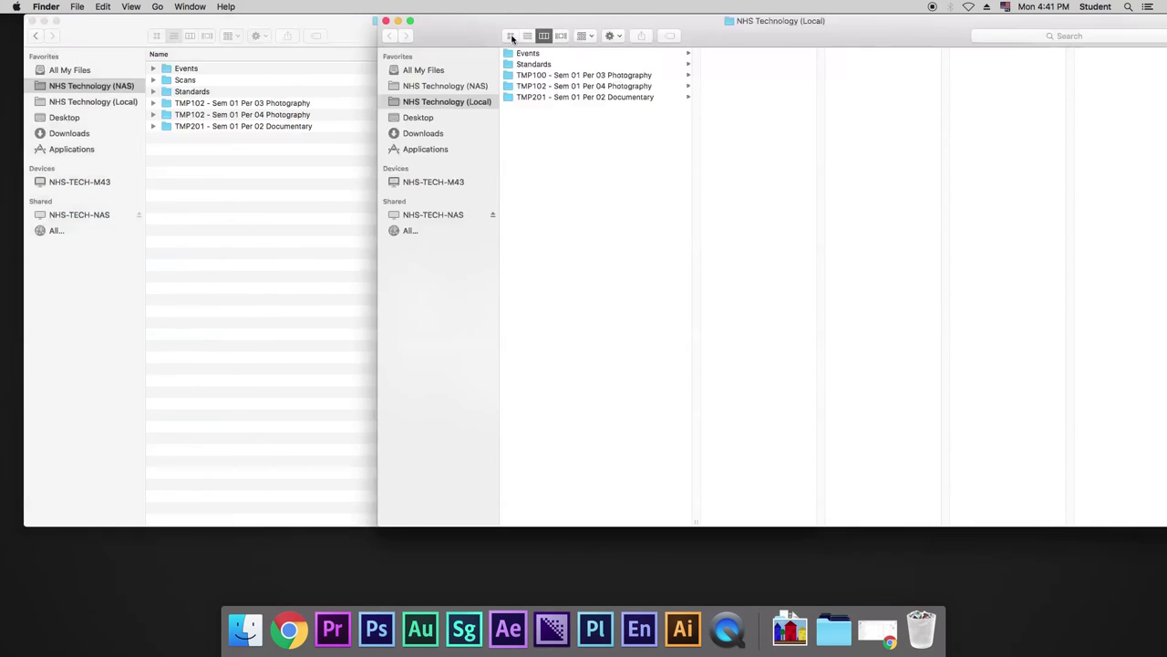
left_click(385, 20)
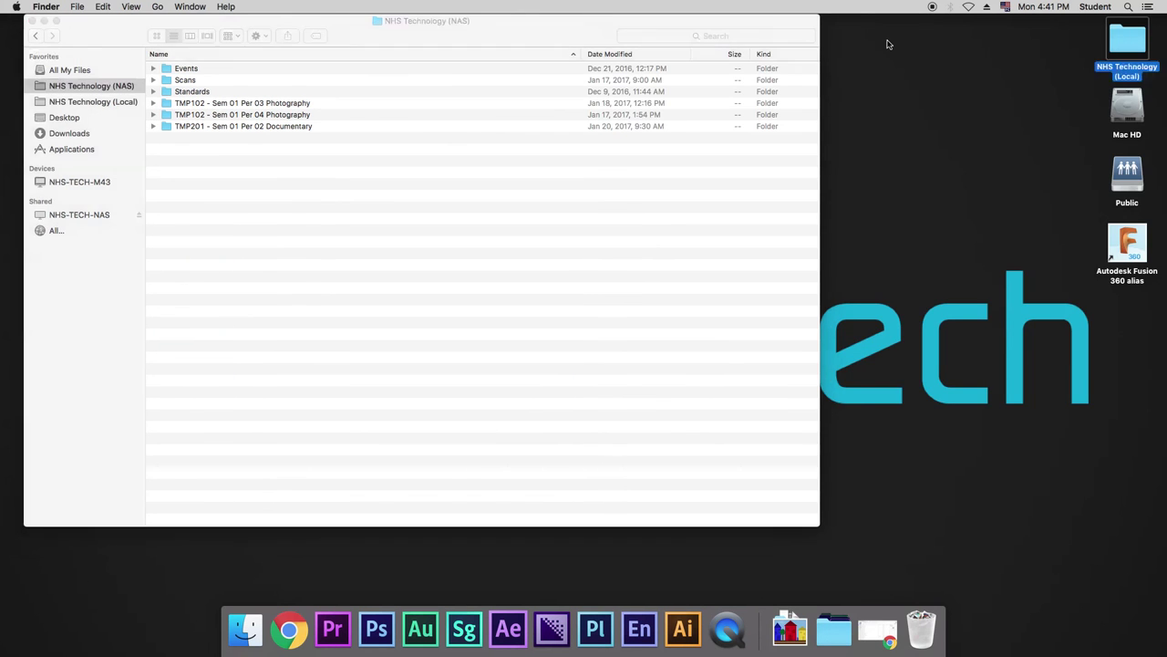
key("super+o")
left_click_drag(448, 21, 385, 24)
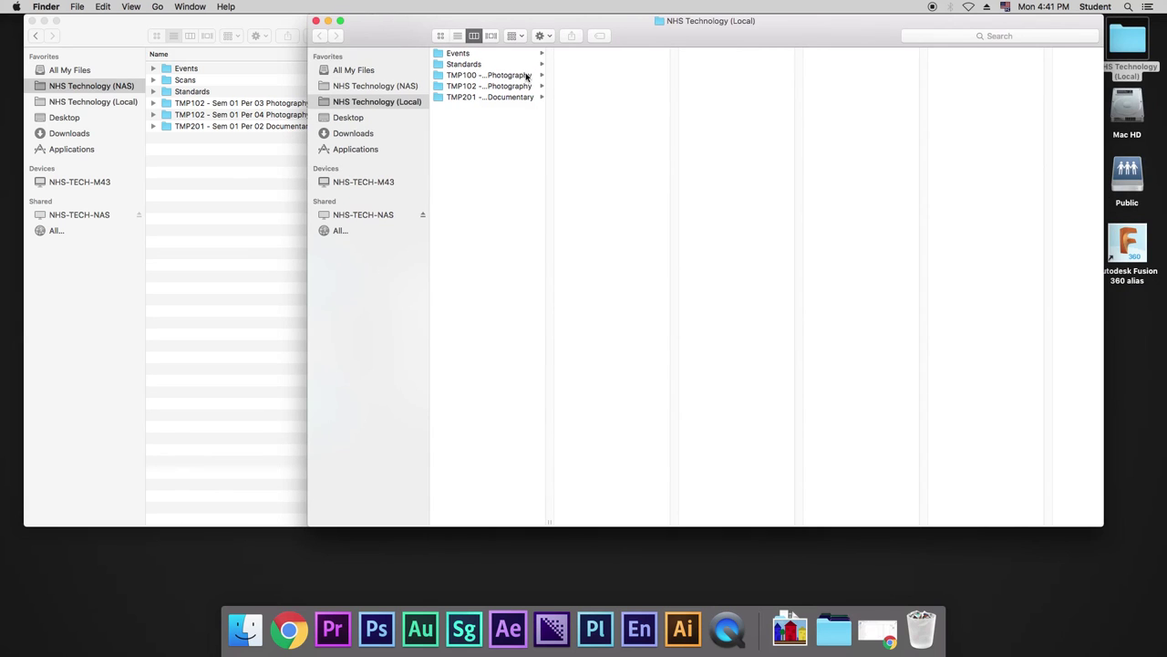
left_click_drag(550, 521, 634, 522)
Step: In Local TMP102 Per 04 > 2016-09-20 Focal Length > Finished Photos, select the 55MM, 35MM and 18MM JPEGs
left_click(558, 88)
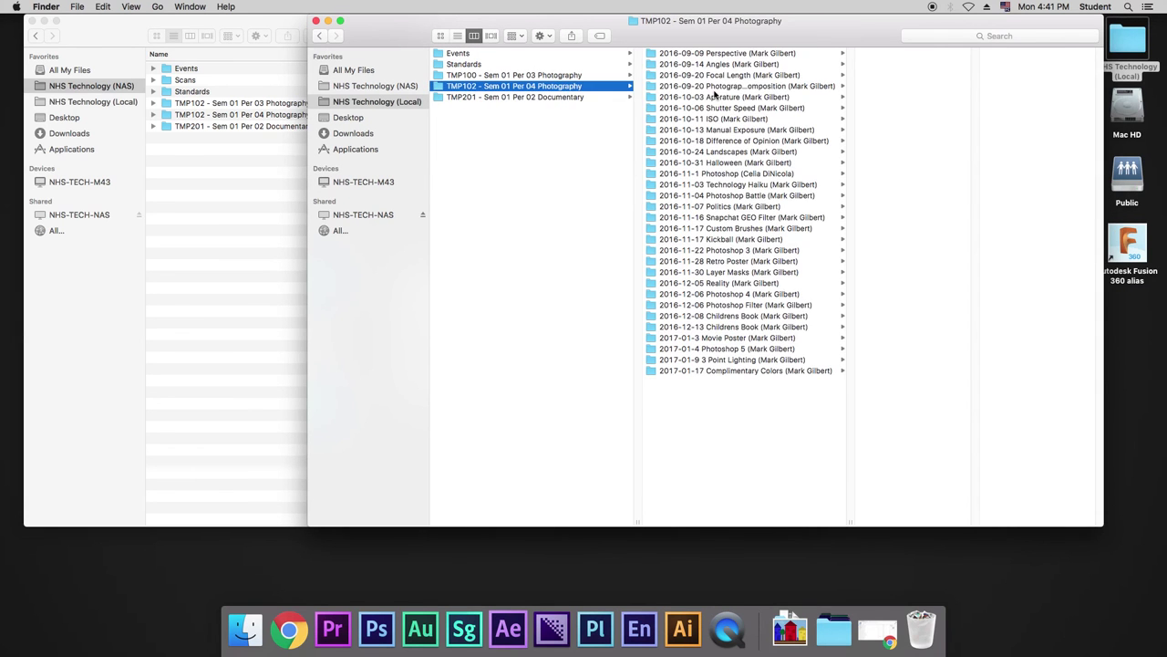
left_click(716, 76)
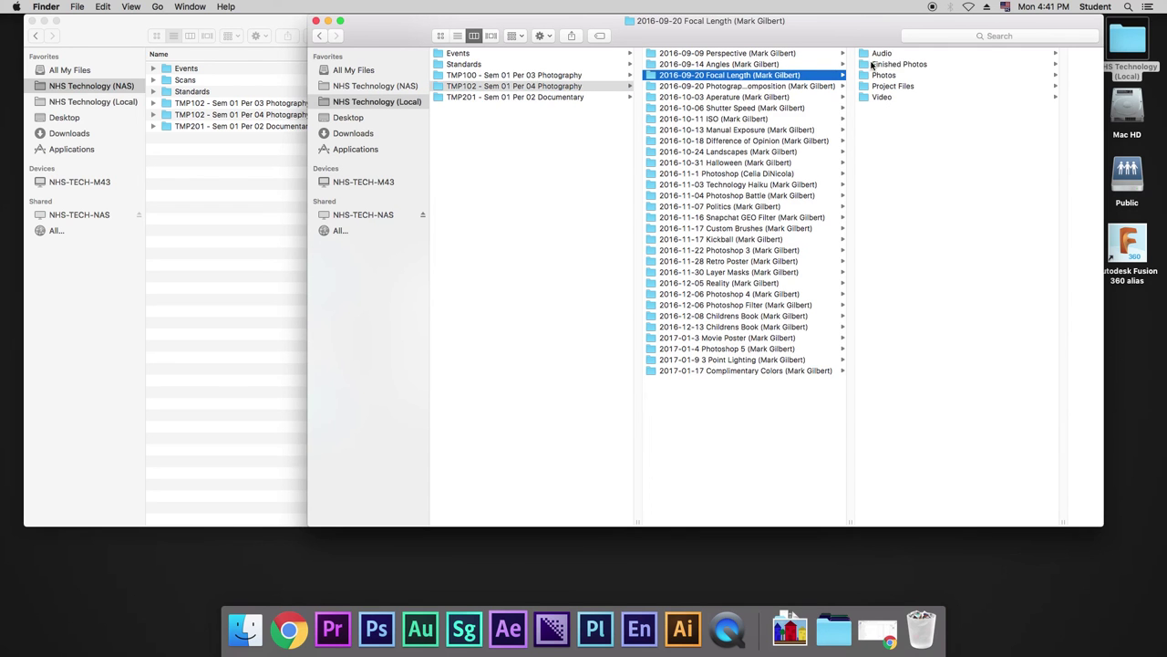
left_click(896, 65)
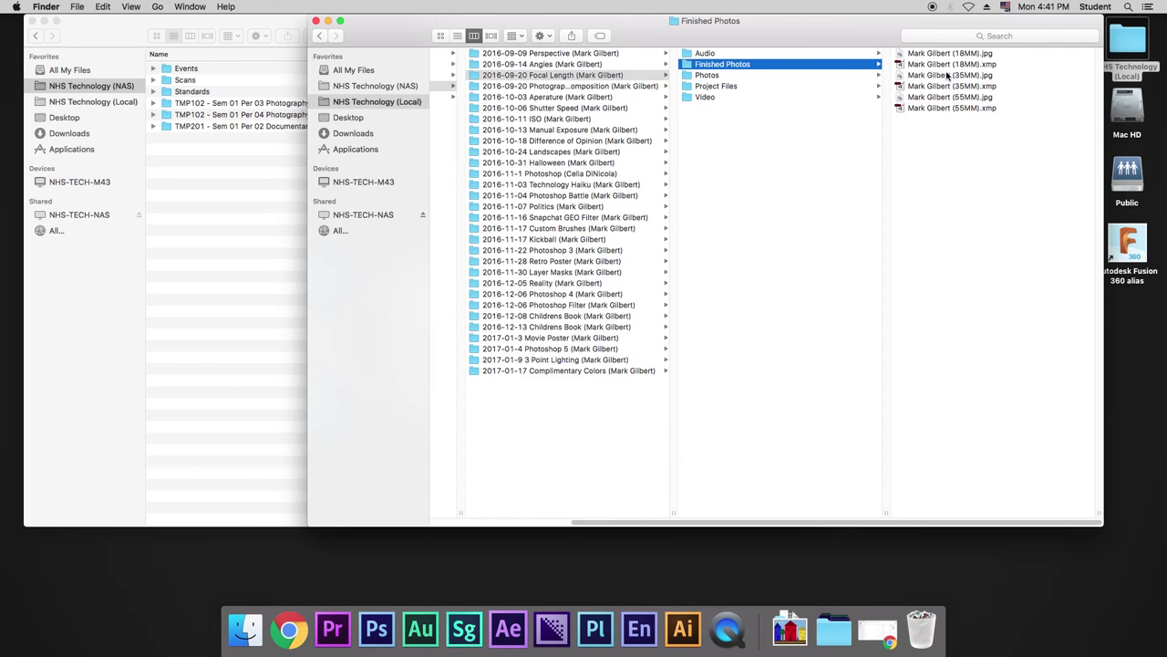
left_click_drag(944, 157, 983, 114)
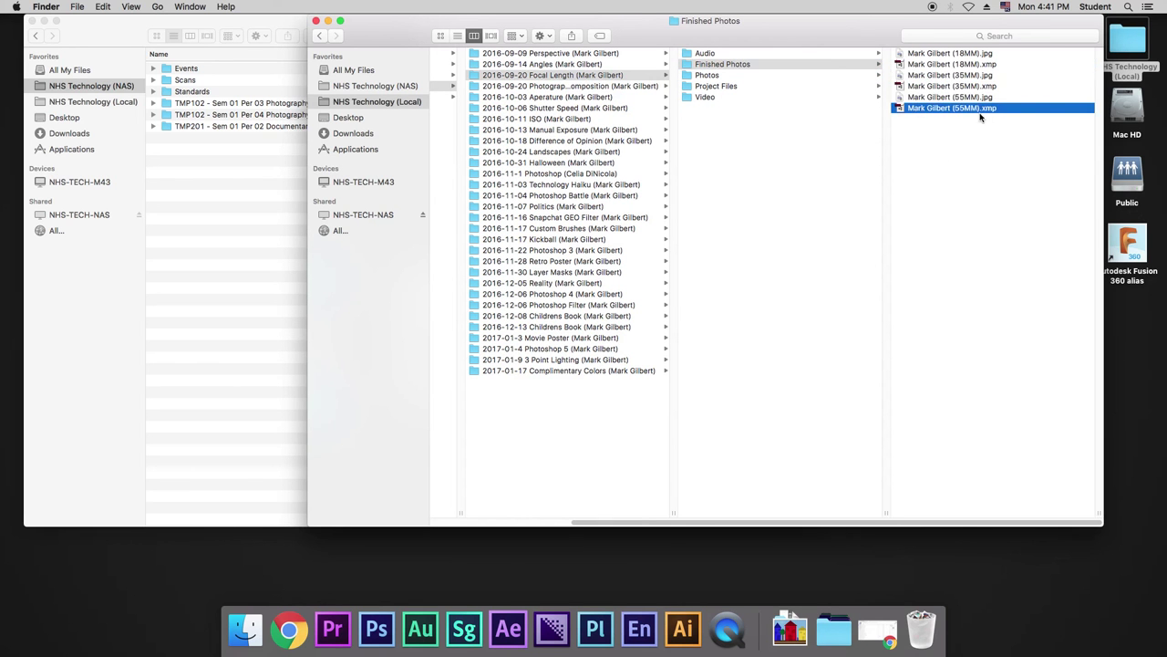
left_click(875, 97)
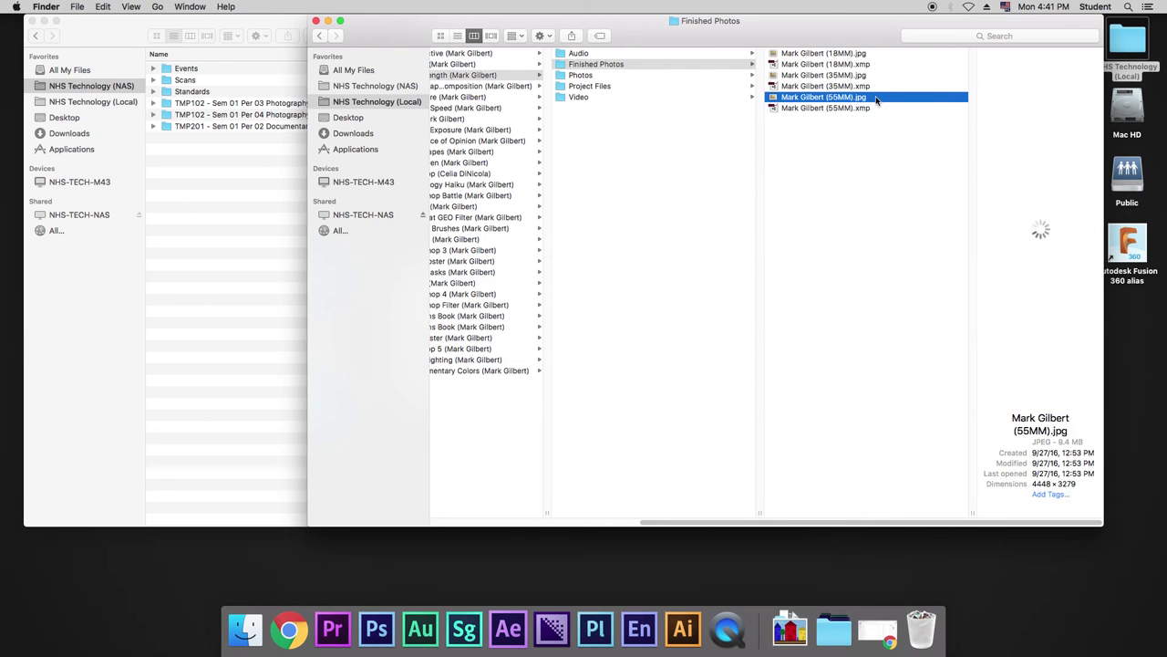
left_click(846, 75, "super")
left_click(846, 53, "super")
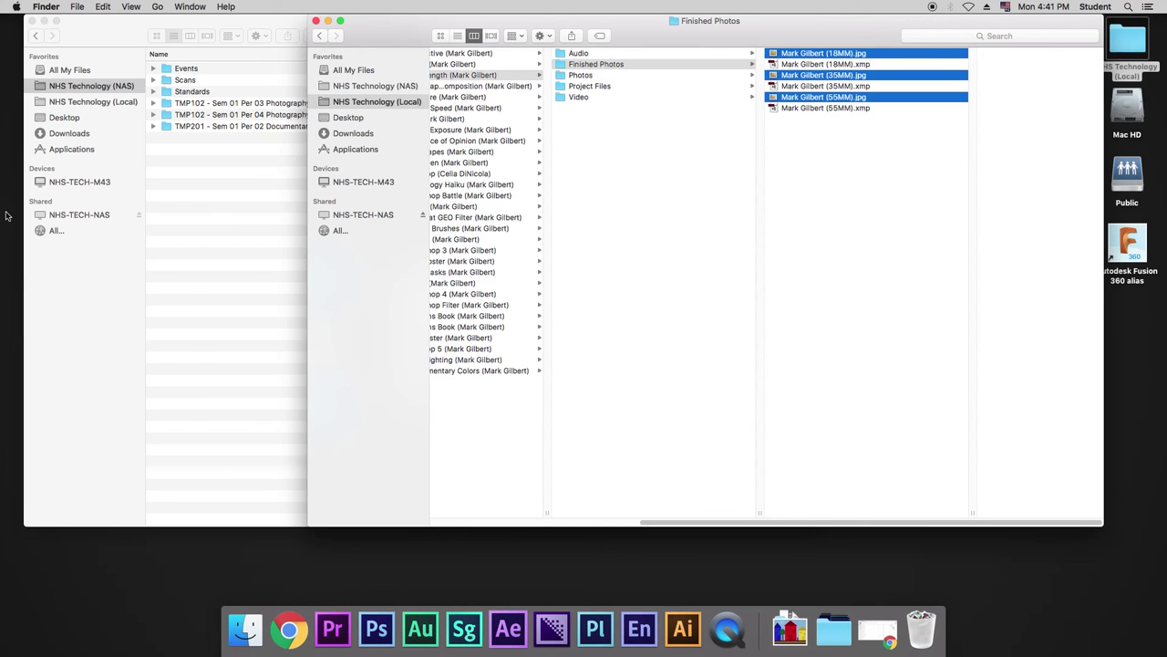
left_click(219, 226)
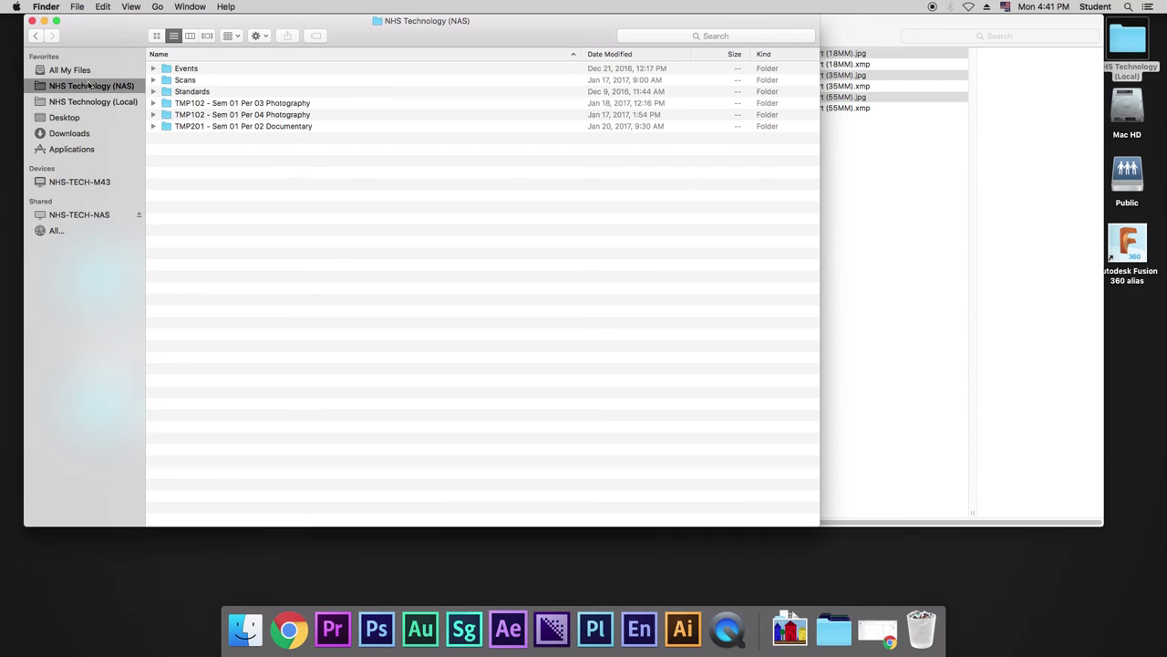
Step: In the NAS window, go to TMP102 - Sem 01 Per 04 Photography > 2016-09-26 Focal Length > Student Gallery
double_click(233, 117)
left_click(910, 149)
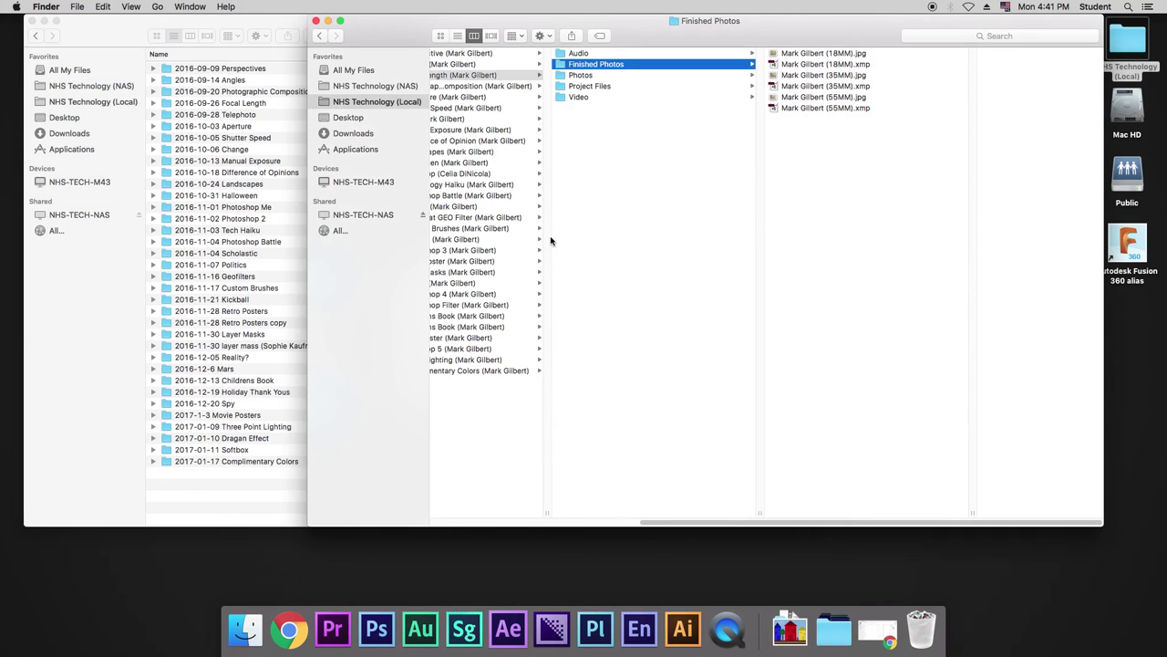
left_click_drag(651, 526, 629, 527)
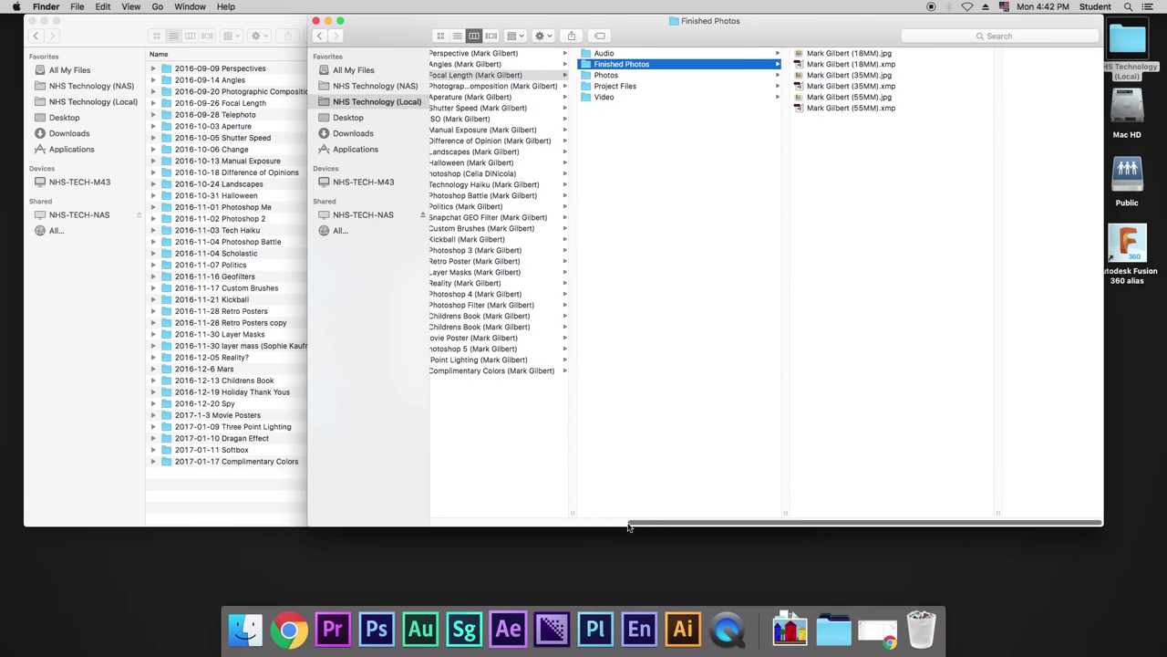
left_click(209, 95)
left_click(248, 106)
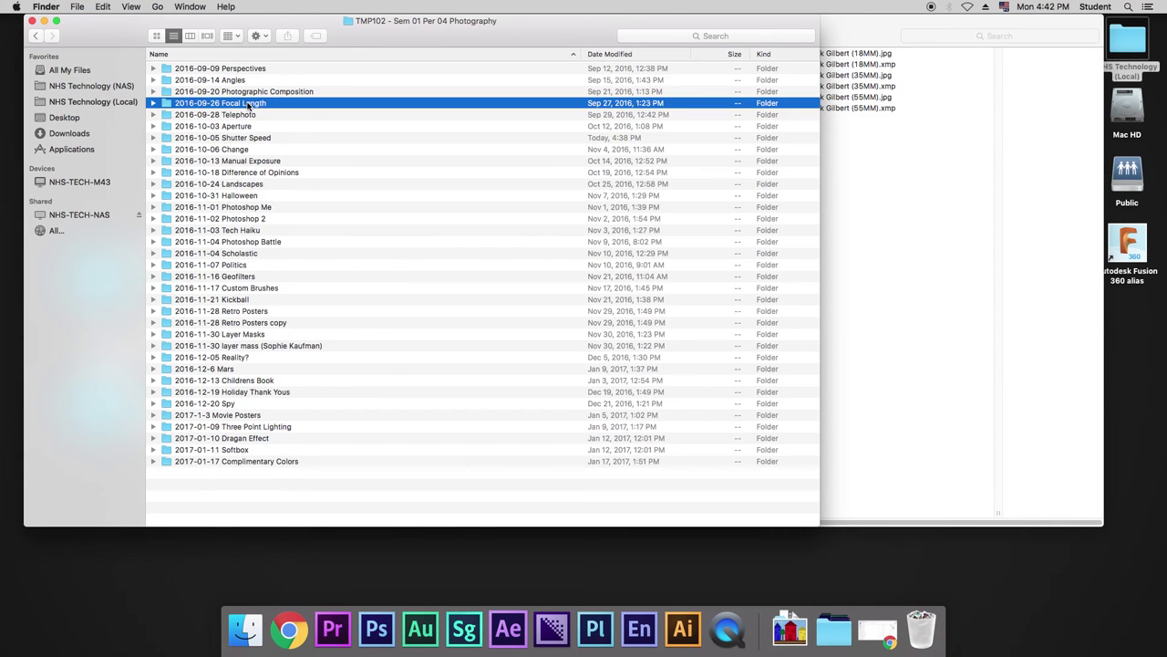
double_click(248, 104)
double_click(227, 67)
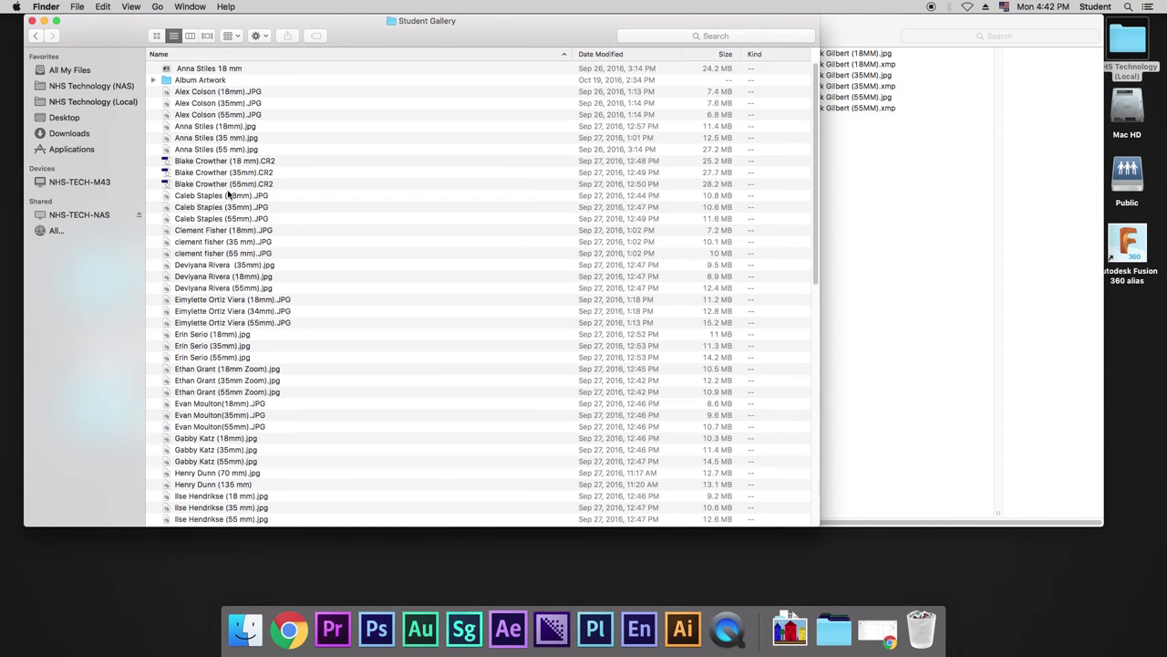